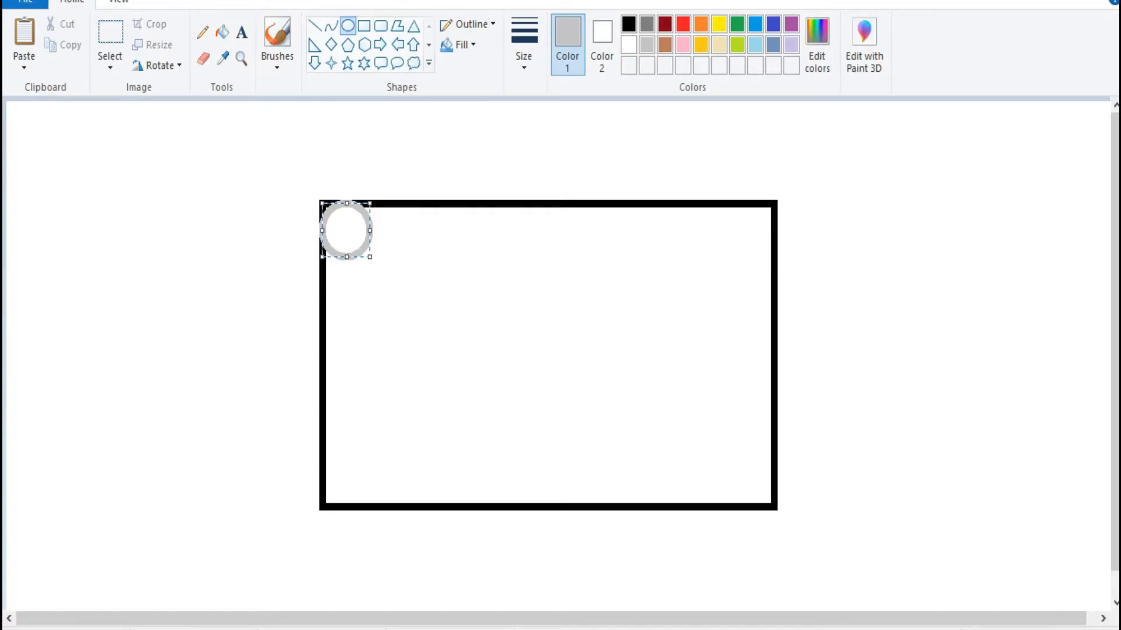
- Fill the black frame corner outside the upper-left gray circle with white
{"action": "left_click", "coordinate": [420, 292]}
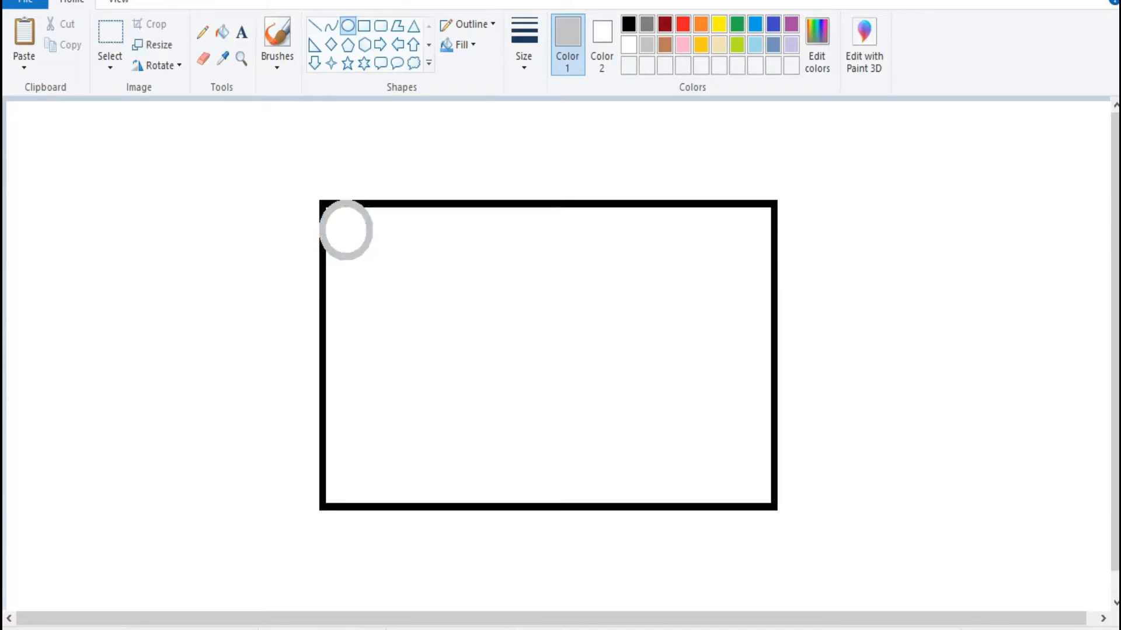
{"action": "left_click", "coordinate": [223, 32]}
{"action": "left_click", "coordinate": [629, 45]}
{"action": "left_click", "coordinate": [325, 205]}
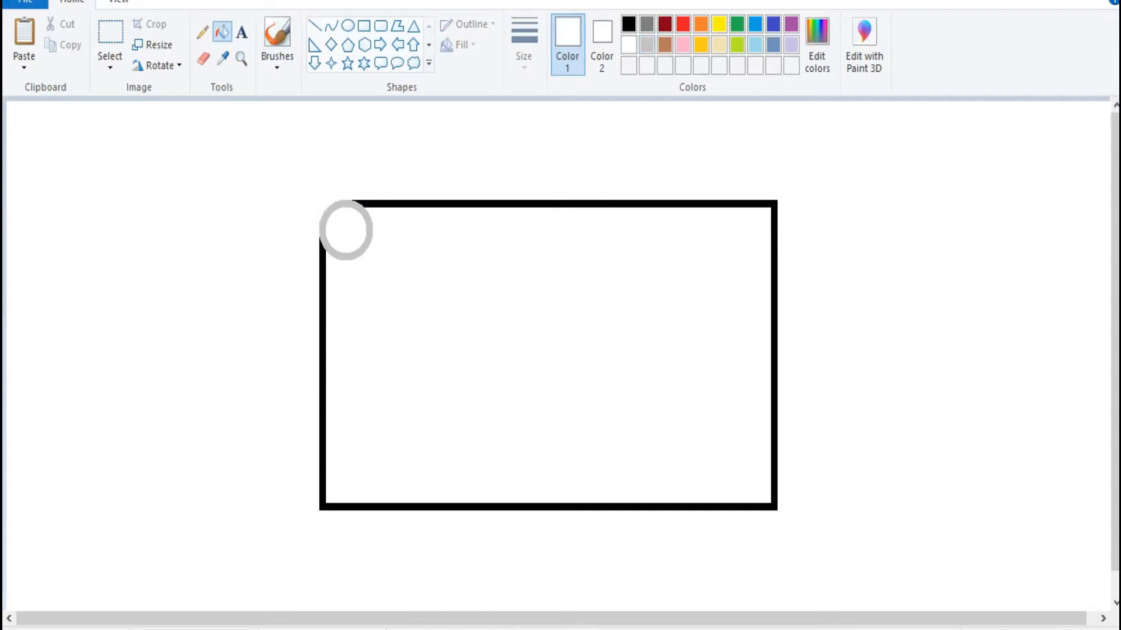
- Duplicate the frame's upper-left corner with its gray circle and flip the copy horizontally
{"action": "left_click", "coordinate": [110, 33]}
{"action": "left_click_drag", "start_coordinate": [395, 271], "coordinate": [379, 271]}
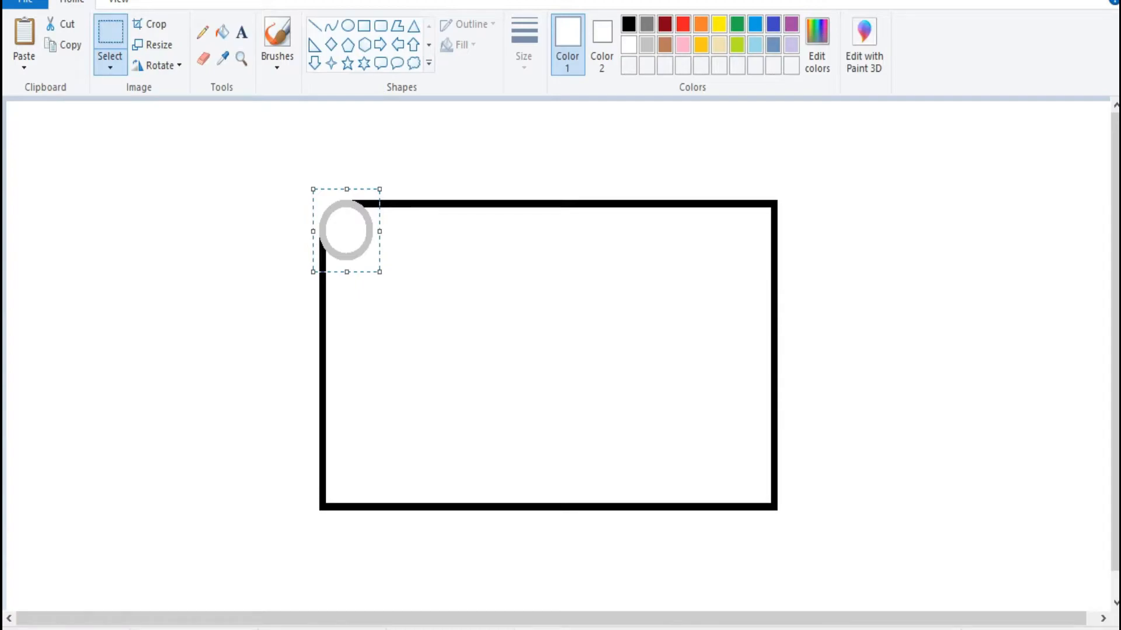
{"action": "key", "text": "ctrl+c"}
{"action": "key", "text": "ctrl+v"}
{"action": "left_click", "coordinate": [156, 65]}
{"action": "left_click", "coordinate": [181, 168]}
- Place the flipped copy on the frame's upper-right corner, aligned with the top and side lines
{"action": "left_click_drag", "start_coordinate": [40, 143], "coordinate": [752, 230]}
{"action": "key", "text": "Left"}
{"action": "key", "text": "Left"}
{"action": "key", "text": "Left"}
{"action": "key", "text": "Left"}
{"action": "key", "text": "Left"}
{"action": "key", "text": "Right"}
{"action": "key", "text": "Right"}
{"action": "key", "text": "Left"}
{"action": "key", "text": "Right"}
{"action": "key", "text": "Right"}
- Duplicate the frame's top strip with both gray circles and flip the copy vertically
{"action": "left_click_drag", "start_coordinate": [432, 254], "coordinate": [796, 277]}
{"action": "key", "text": "ctrl+c"}
{"action": "key", "text": "ctrl+v"}
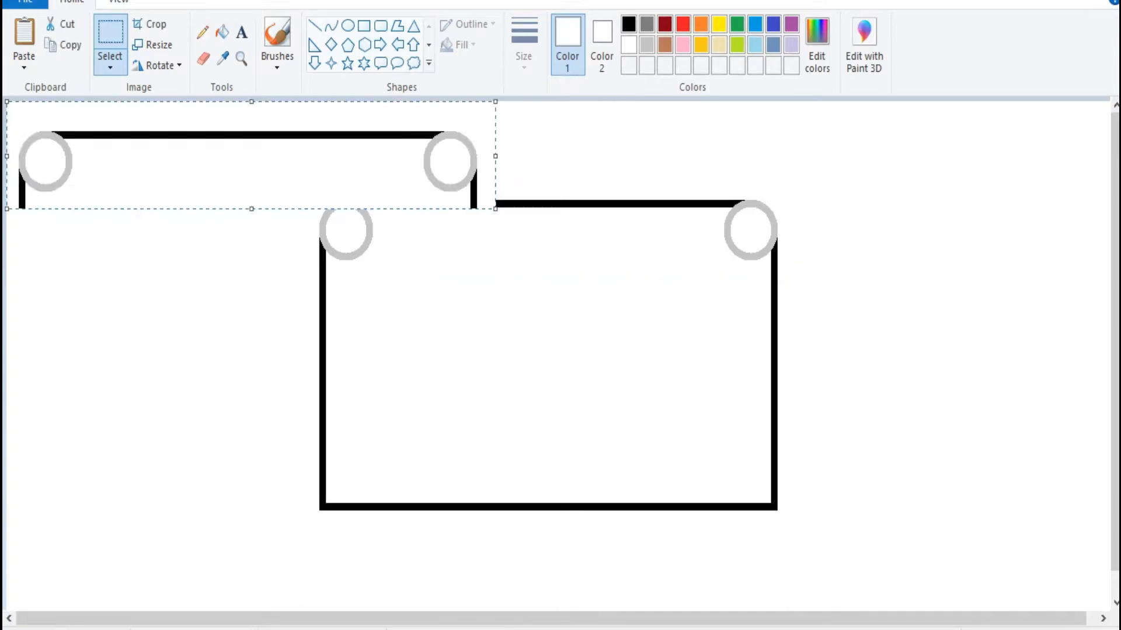
{"action": "left_click", "coordinate": [157, 65]}
{"action": "left_click", "coordinate": [181, 151]}
- Align the flipped strip over the frame's bottom edge so gray circles sit in both lower corners
{"action": "left_click_drag", "start_coordinate": [193, 153], "coordinate": [492, 500]}
{"action": "key", "text": "ctrl+z"}
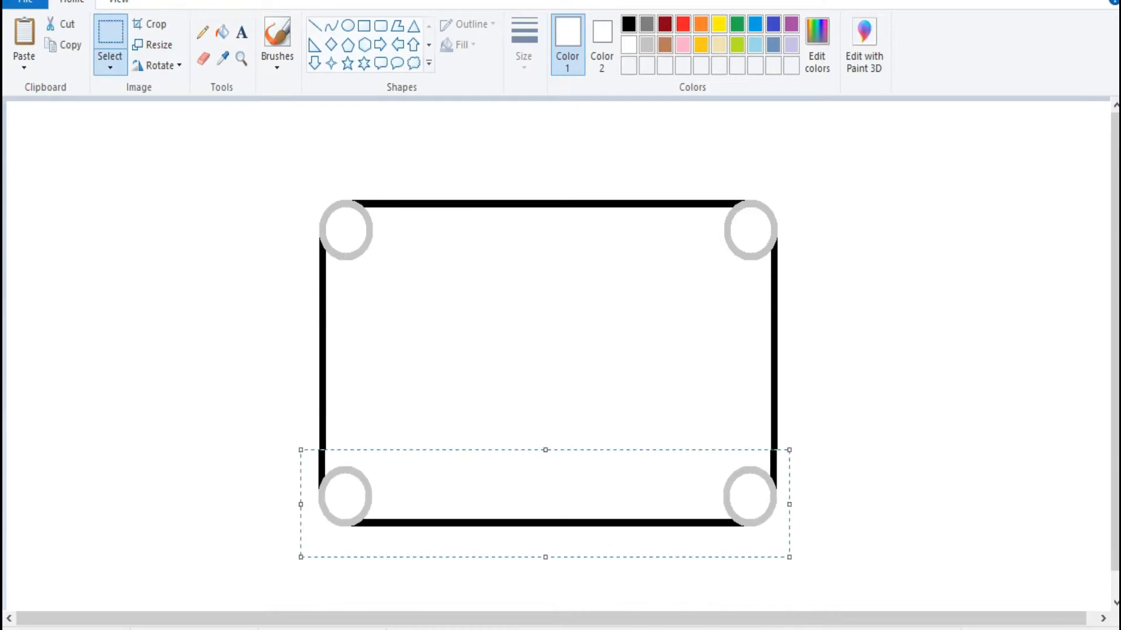
{"action": "key", "text": "Right"}
{"action": "key", "text": "Right"}
{"action": "key", "text": "Left"}
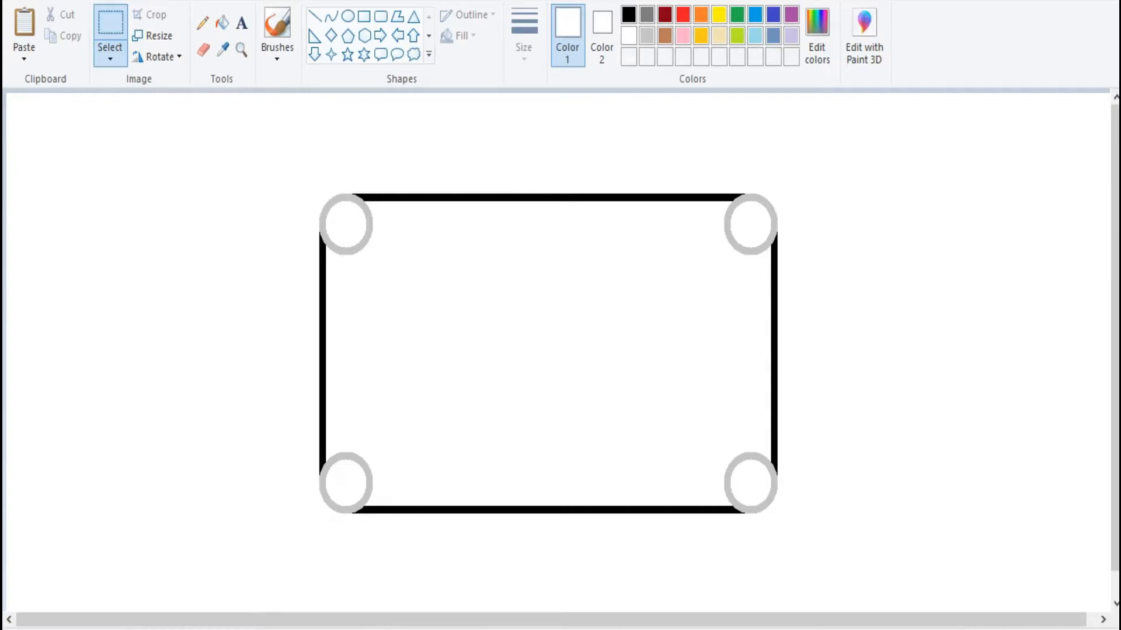
- Draw a white vertical line through the lower-right gray circle, just inside the frame's right side
{"action": "left_click", "coordinate": [241, 51]}
{"action": "left_click", "coordinate": [564, 380]}
{"action": "left_click", "coordinate": [565, 378]}
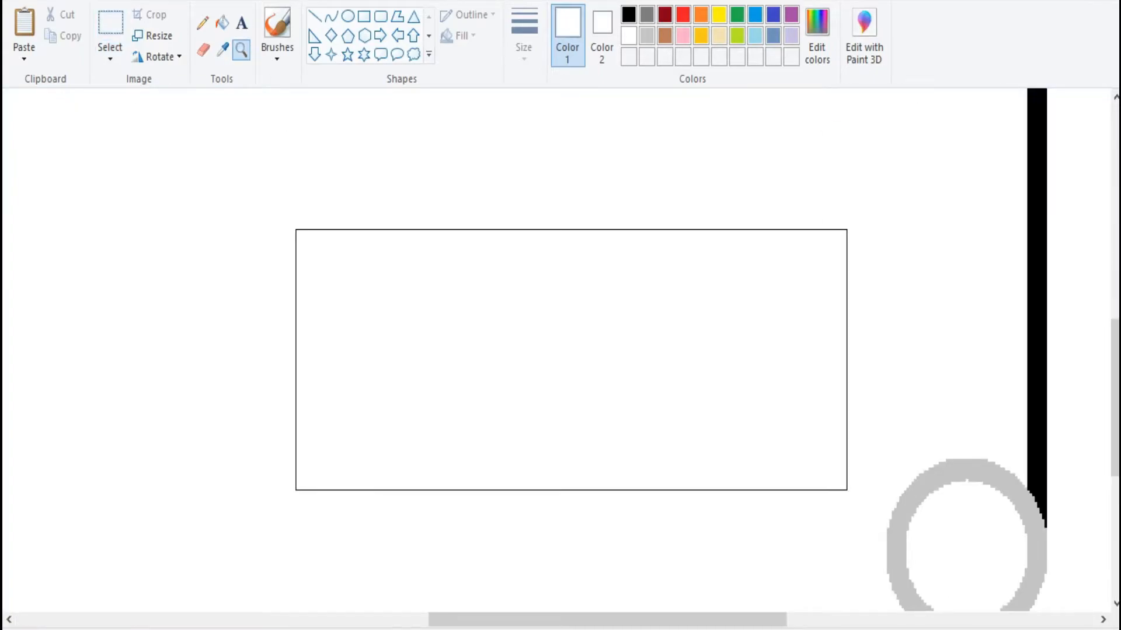
{"action": "scroll", "coordinate": [944, 300], "scroll_direction": "down", "scroll_amount": 2}
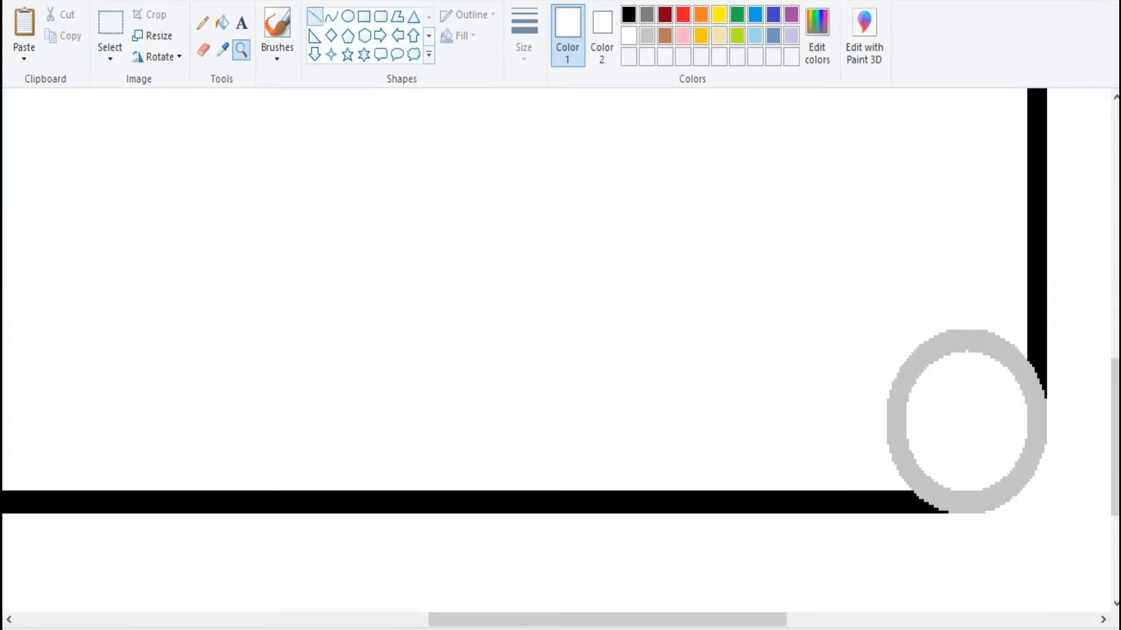
{"action": "left_click", "coordinate": [314, 16]}
{"action": "left_click_drag", "start_coordinate": [1016, 286], "coordinate": [1016, 404]}
{"action": "mouse_move", "coordinate": [1016, 350]}
{"action": "left_mouse_down"}
{"action": "mouse_move", "coordinate": [1025, 350]}
{"action": "mouse_move", "coordinate": [1016, 350]}
{"action": "left_mouse_up"}
- Draw a white horizontal line through the lower-right circle just above the bottom edge and fill the detached inner arc white
{"action": "left_click", "coordinate": [861, 485]}
{"action": "left_click_drag", "start_coordinate": [861, 485], "coordinate": [957, 484]}
{"action": "key", "text": "Up"}
{"action": "key", "text": "Up"}
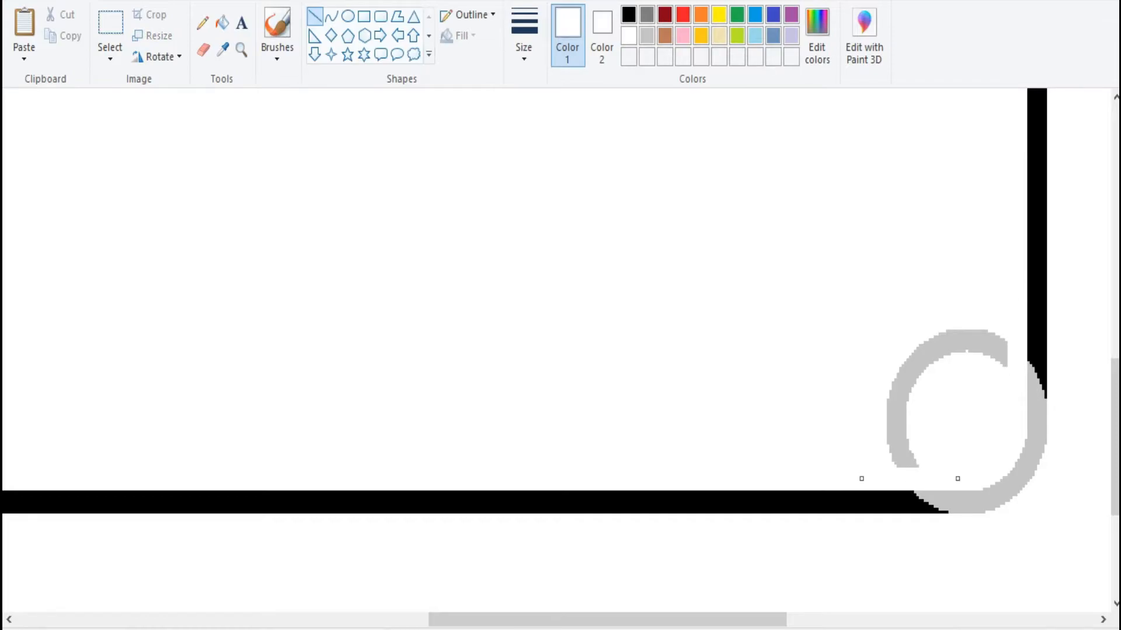
{"action": "left_click", "coordinate": [222, 22]}
{"action": "left_click", "coordinate": [900, 386]}
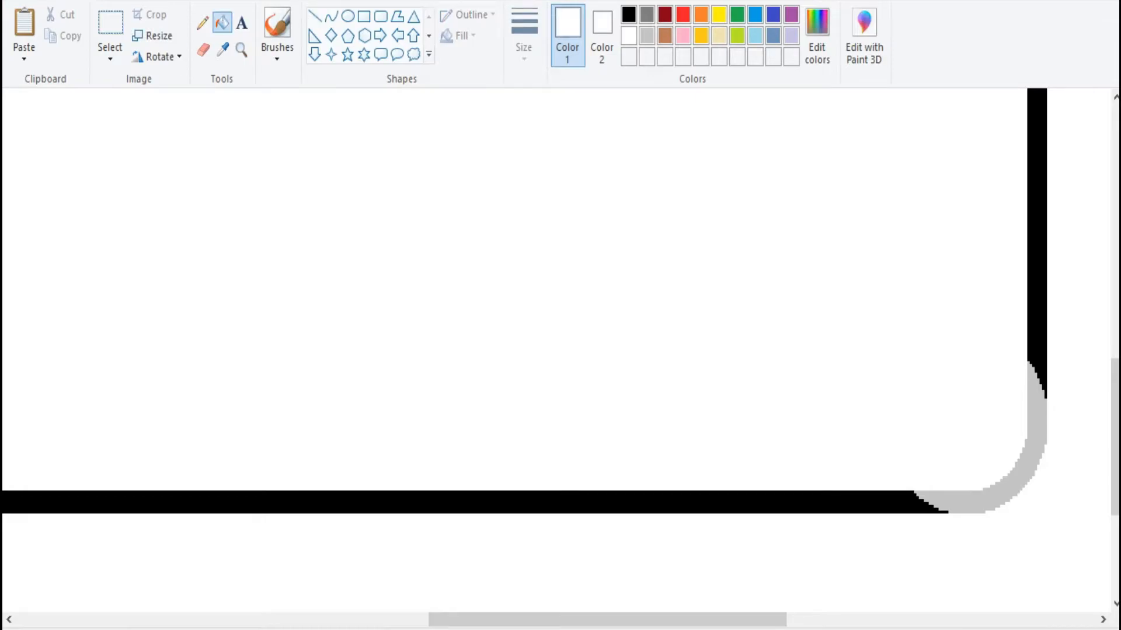
- Draw a white vertical line through the lower-left gray circle, just inside the frame's left side
{"action": "left_click_drag", "start_coordinate": [607, 619], "coordinate": [345, 620]}
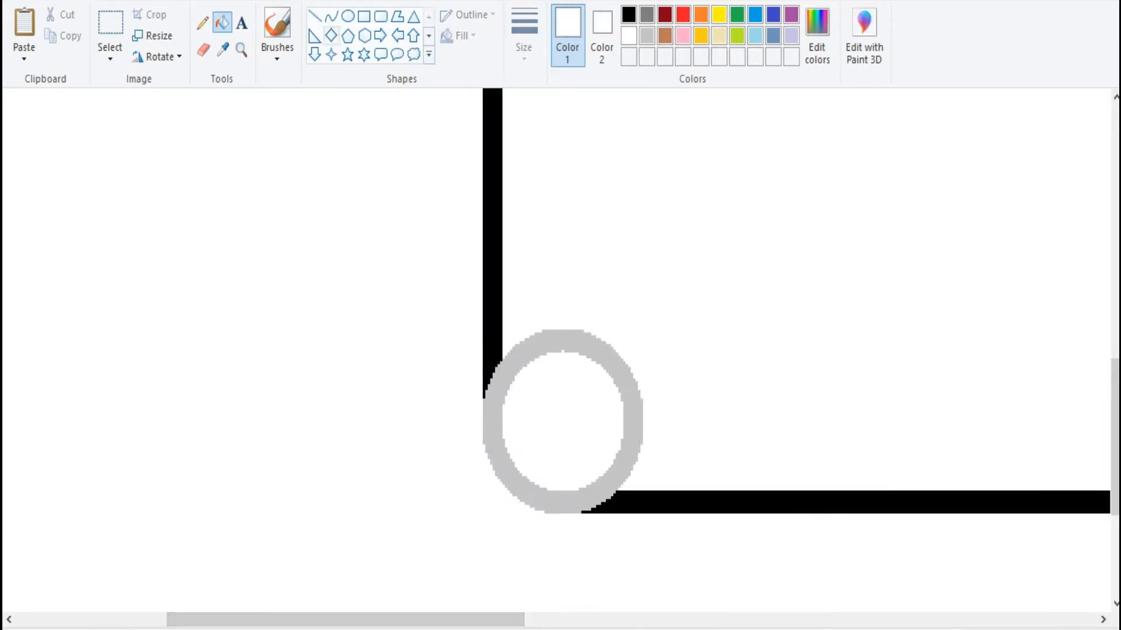
{"action": "left_click", "coordinate": [314, 16]}
{"action": "left_click_drag", "start_coordinate": [513, 318], "coordinate": [516, 401]}
{"action": "left_click_drag", "start_coordinate": [515, 361], "coordinate": [511, 363]}
{"action": "left_click", "coordinate": [584, 432]}
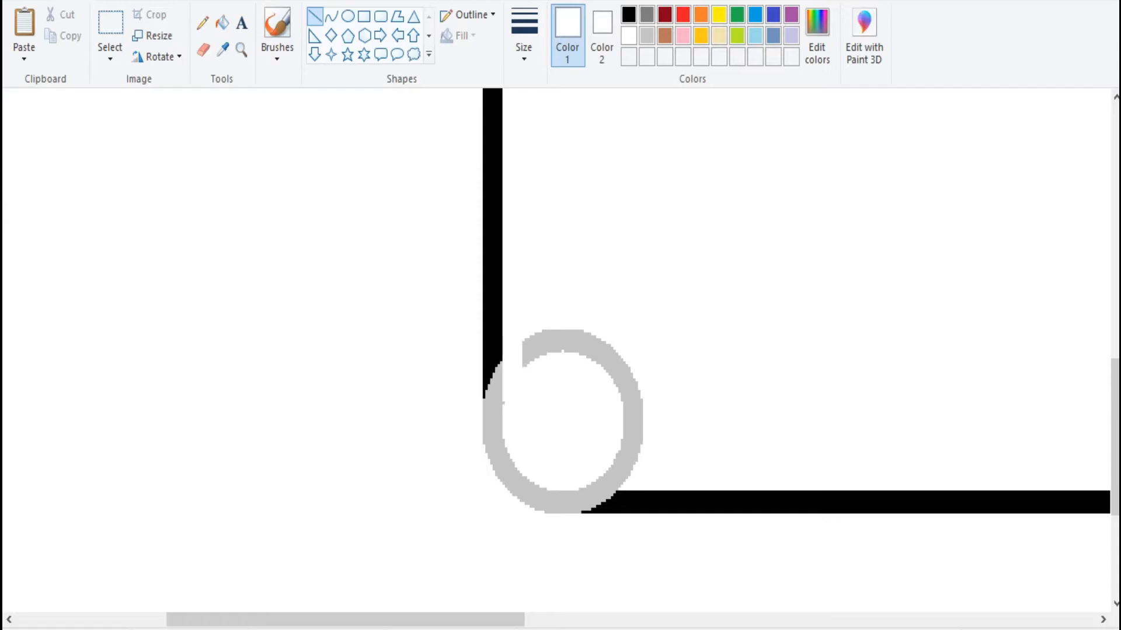
- Draw a white horizontal line through the lower-left gray circle, just above the frame's bottom edge
{"action": "mouse_move", "coordinate": [590, 453]}
{"action": "left_mouse_down"}
{"action": "mouse_move", "coordinate": [620, 441]}
{"action": "mouse_move", "coordinate": [646, 473]}
{"action": "mouse_move", "coordinate": [585, 473]}
{"action": "left_mouse_up"}
{"action": "key", "text": "Down"}
{"action": "key", "text": "Down"}
{"action": "key", "text": "Down"}
{"action": "key", "text": "ctrl+z"}
{"action": "key", "text": "Up"}
{"action": "key", "text": "Down"}
{"action": "key", "text": "Up"}
{"action": "key", "text": "Left"}
- Cover the leftover gray pixels beside the frame's left side at the lower-left circle with a short white line
{"action": "mouse_move", "coordinate": [508, 390]}
{"action": "left_mouse_down"}
{"action": "mouse_move", "coordinate": [509, 415]}
{"action": "mouse_move", "coordinate": [509, 372]}
{"action": "left_mouse_up"}
{"action": "key", "text": "Right"}
{"action": "key", "text": "Right"}
{"action": "key", "text": "Up"}
{"action": "key", "text": "Left"}
{"action": "key", "text": "Left"}
{"action": "key", "text": "Right"}
{"action": "key", "text": "Right"}
{"action": "key", "text": "Right"}
{"action": "key", "text": "Right"}
{"action": "key", "text": "Escape"}
- Fill the detached inner arc of the lower-left circle with white
{"action": "scroll", "coordinate": [554, 350], "scroll_direction": "up", "scroll_amount": 1}
{"action": "left_click", "coordinate": [221, 22]}
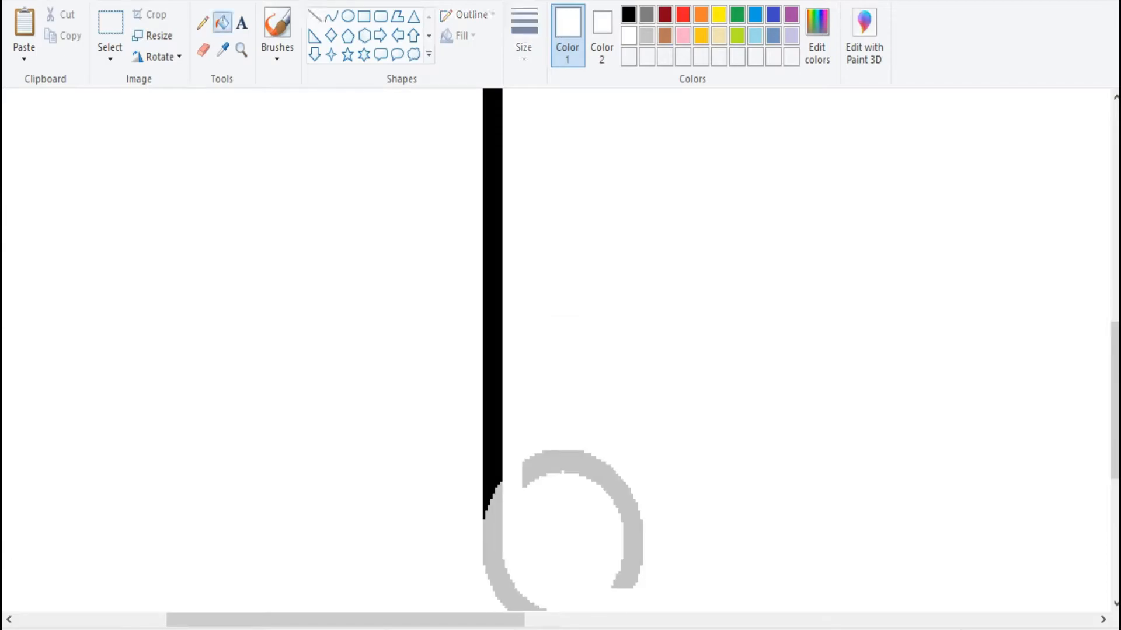
{"action": "left_click", "coordinate": [632, 537]}
- Draw a white horizontal line through the upper-left gray circle, just below the frame's top edge
{"action": "left_click_drag", "start_coordinate": [1115, 401], "coordinate": [1114, 240]}
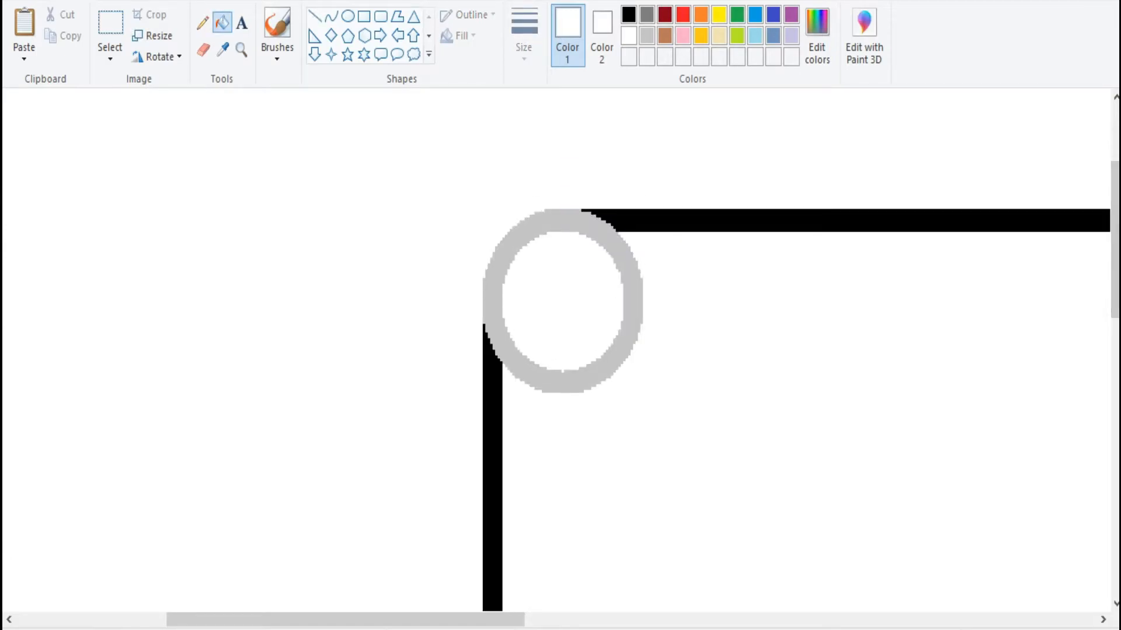
{"action": "left_click", "coordinate": [314, 17]}
{"action": "mouse_move", "coordinate": [591, 257]}
{"action": "left_mouse_down"}
{"action": "mouse_move", "coordinate": [633, 233]}
{"action": "mouse_move", "coordinate": [657, 243]}
{"action": "left_mouse_up"}
{"action": "key", "text": "Up"}
{"action": "key", "text": "Up"}
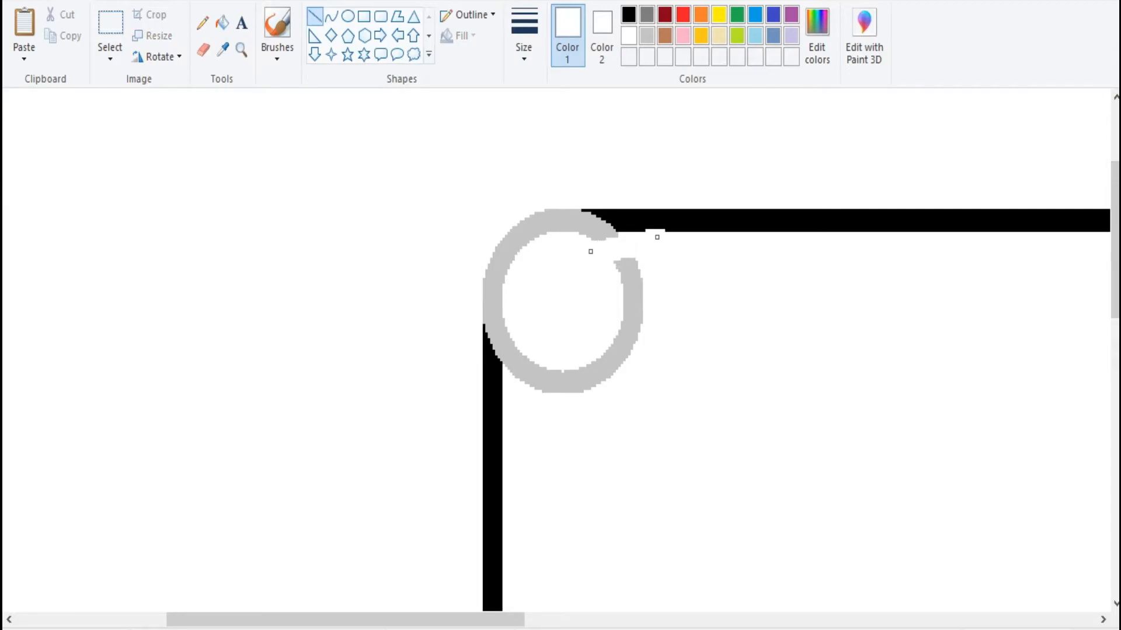
{"action": "left_click_drag", "start_coordinate": [591, 251], "coordinate": [585, 237]}
{"action": "key", "text": "Down"}
{"action": "key", "text": "Down"}
{"action": "key", "text": "Down"}
{"action": "key", "text": "Up"}
{"action": "key", "text": "Escape"}
- Draw a white vertical line through the upper-left gray circle, just inside the frame's left side
{"action": "left_click_drag", "start_coordinate": [519, 325], "coordinate": [503, 363]}
{"action": "key", "text": "Right"}
{"action": "key", "text": "Right"}
{"action": "key", "text": "Up"}
{"action": "key", "text": "Up"}
{"action": "key", "text": "Up"}
{"action": "key", "text": "Right"}
{"action": "key", "text": "Right"}
{"action": "key", "text": "Right"}
{"action": "key", "text": "Left"}
{"action": "key", "text": "Left"}
{"action": "key", "text": "Up"}
{"action": "key", "text": "Up"}
{"action": "key", "text": "Up"}
- Fill the detached inner arc of the upper-left circle with white
{"action": "left_click", "coordinate": [575, 309]}
{"action": "left_click", "coordinate": [222, 23]}
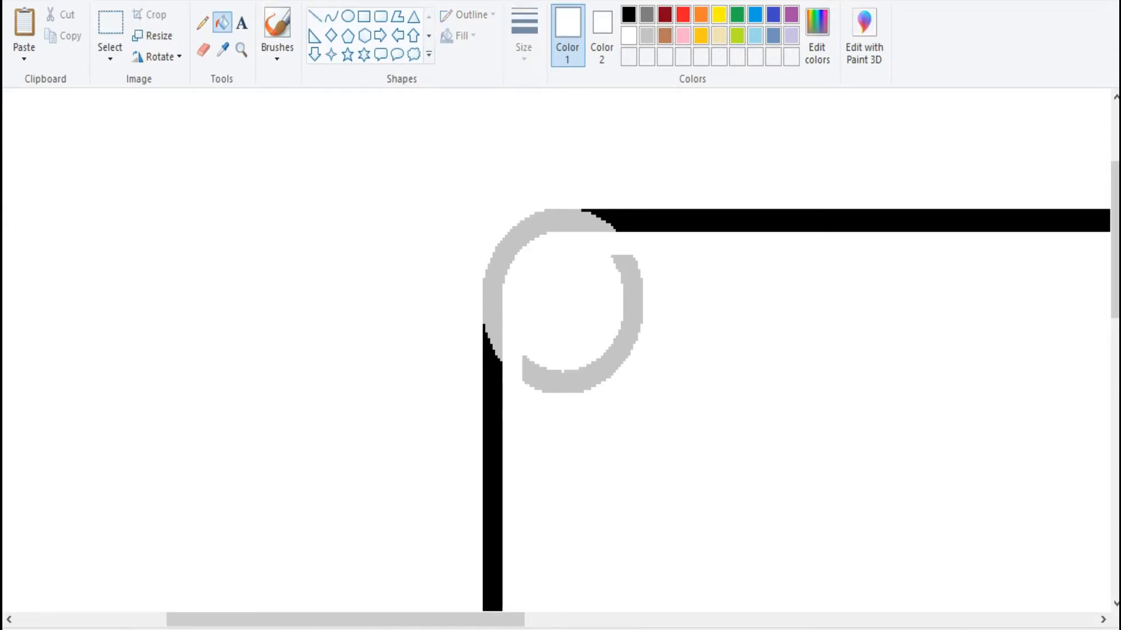
{"action": "left_click", "coordinate": [622, 351]}
- Draw a white vertical line through the upper-right gray circle, just inside the frame's right side
{"action": "left_click_drag", "start_coordinate": [346, 620], "coordinate": [694, 620]}
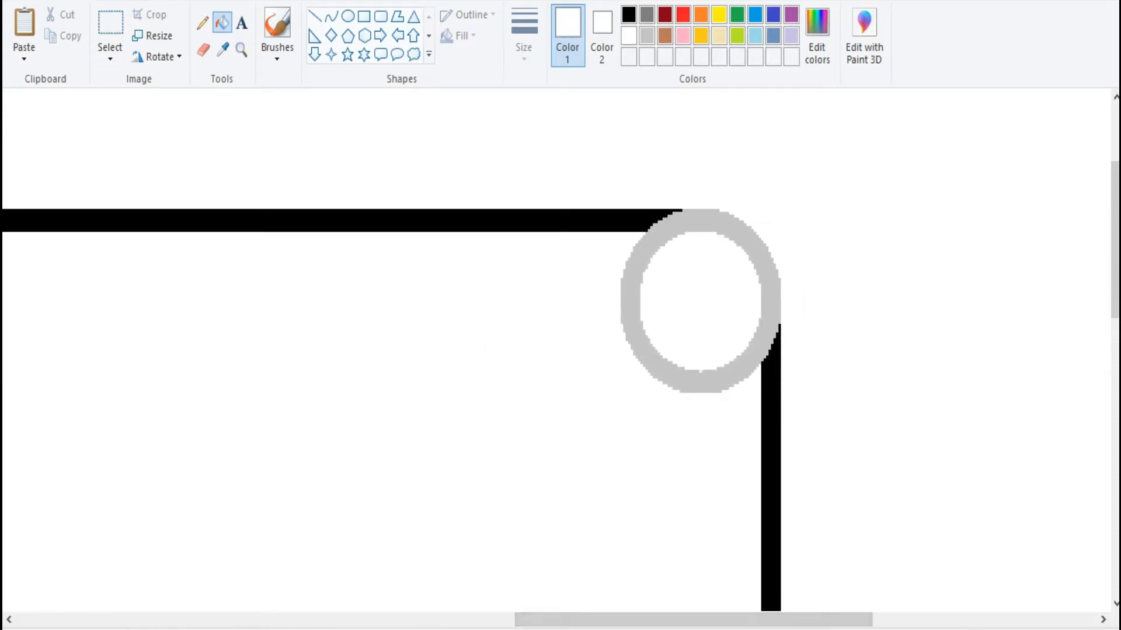
{"action": "left_click", "coordinate": [315, 16]}
{"action": "left_click_drag", "start_coordinate": [755, 329], "coordinate": [753, 372]}
{"action": "key", "text": "Left"}
{"action": "key", "text": "Left"}
{"action": "key", "text": "Right"}
{"action": "key", "text": "Left"}
{"action": "key", "text": "Up"}
{"action": "key", "text": "Up"}
{"action": "key", "text": "Up"}
{"action": "key", "text": "Up"}
{"action": "key", "text": "Up"}
{"action": "key", "text": "Down"}
{"action": "key", "text": "Escape"}
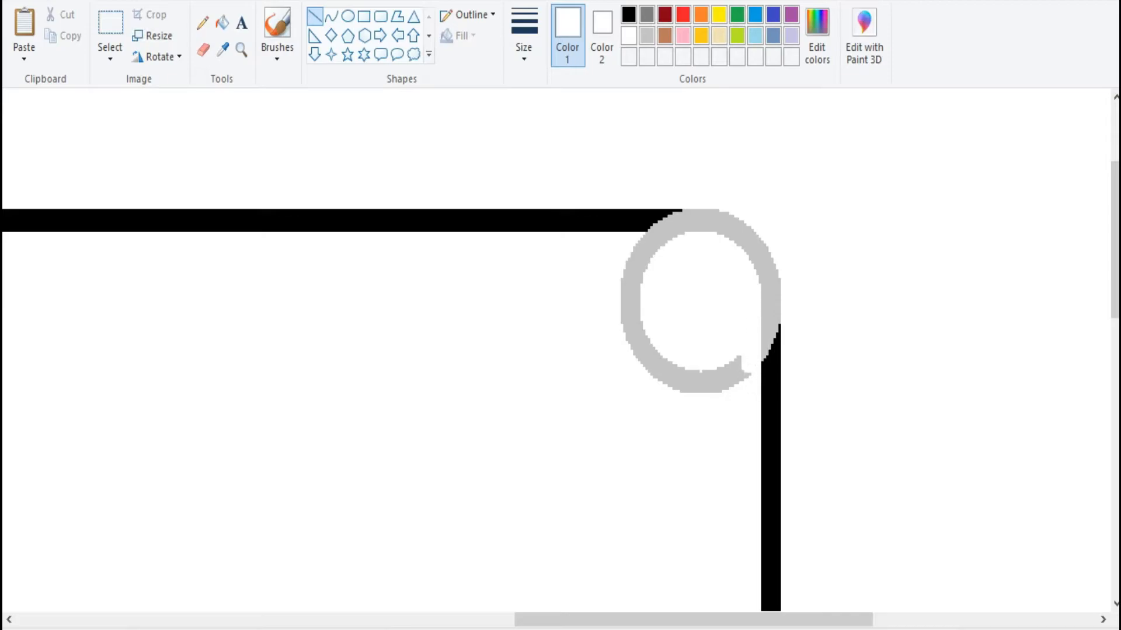
- Draw a white horizontal line through the upper-right gray circle, just below the frame's top edge
{"action": "left_click_drag", "start_coordinate": [632, 234], "coordinate": [654, 255]}
{"action": "key", "text": "Down"}
{"action": "key", "text": "Down"}
{"action": "key", "text": "Down"}
{"action": "key", "text": "Down"}
{"action": "left_click_drag", "start_coordinate": [654, 266], "coordinate": [674, 246]}
{"action": "key", "text": "Up"}
{"action": "key", "text": "Up"}
{"action": "key", "text": "Up"}
{"action": "key", "text": "Down"}
{"action": "key", "text": "Down"}
{"action": "key", "text": "Right"}
{"action": "key", "text": "Right"}
{"action": "key", "text": "Right"}
{"action": "key", "text": "Right"}
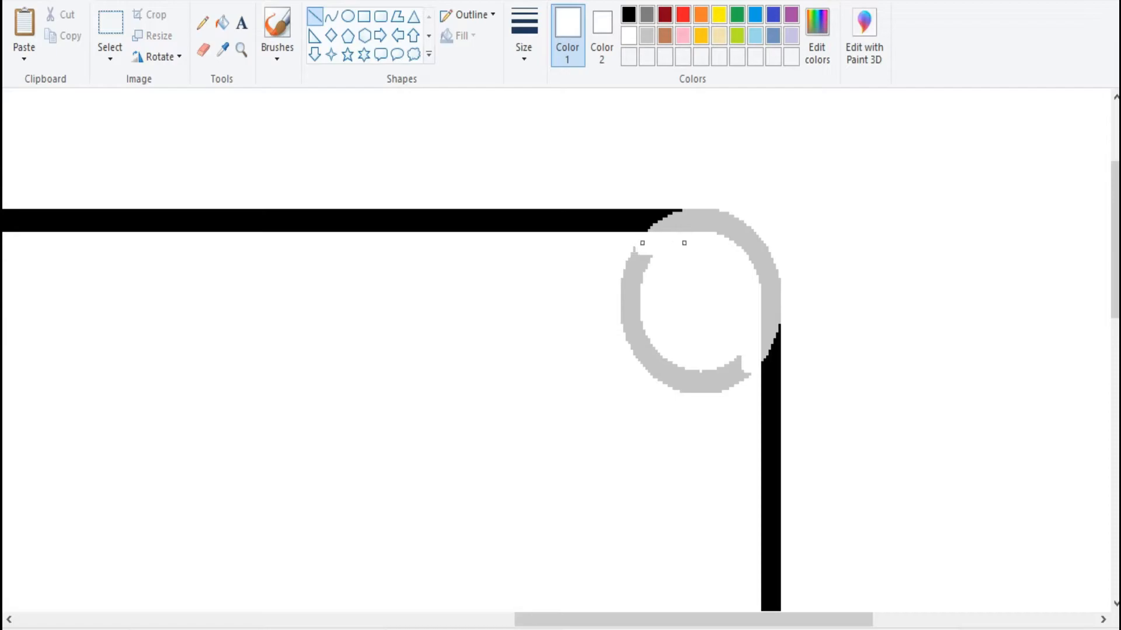
- Fill the detached inner arc of the upper-right circle with white
{"action": "key", "text": "Escape"}
{"action": "left_click", "coordinate": [222, 23]}
{"action": "left_click", "coordinate": [632, 310]}
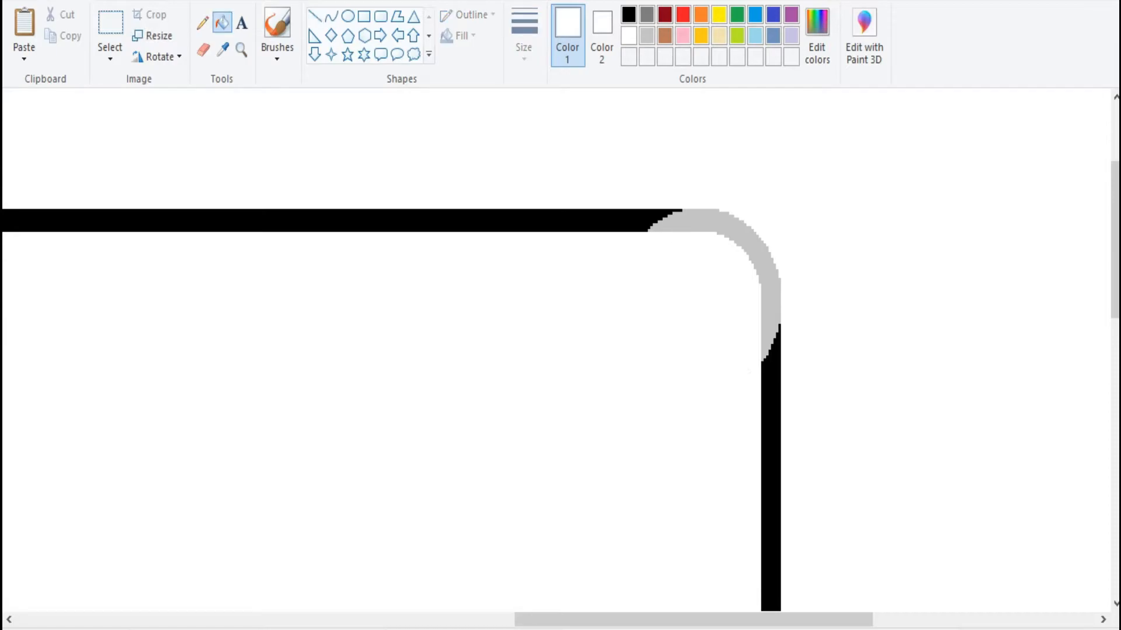
- Fill the four gray rounded corners of the frame with black
{"action": "scroll", "coordinate": [632, 309], "scroll_direction": "down", "scroll_amount": 1}
{"action": "scroll", "coordinate": [542, 327], "scroll_direction": "down", "scroll_amount": 1}
{"action": "scroll", "coordinate": [543, 327], "scroll_direction": "up", "scroll_amount": 1}
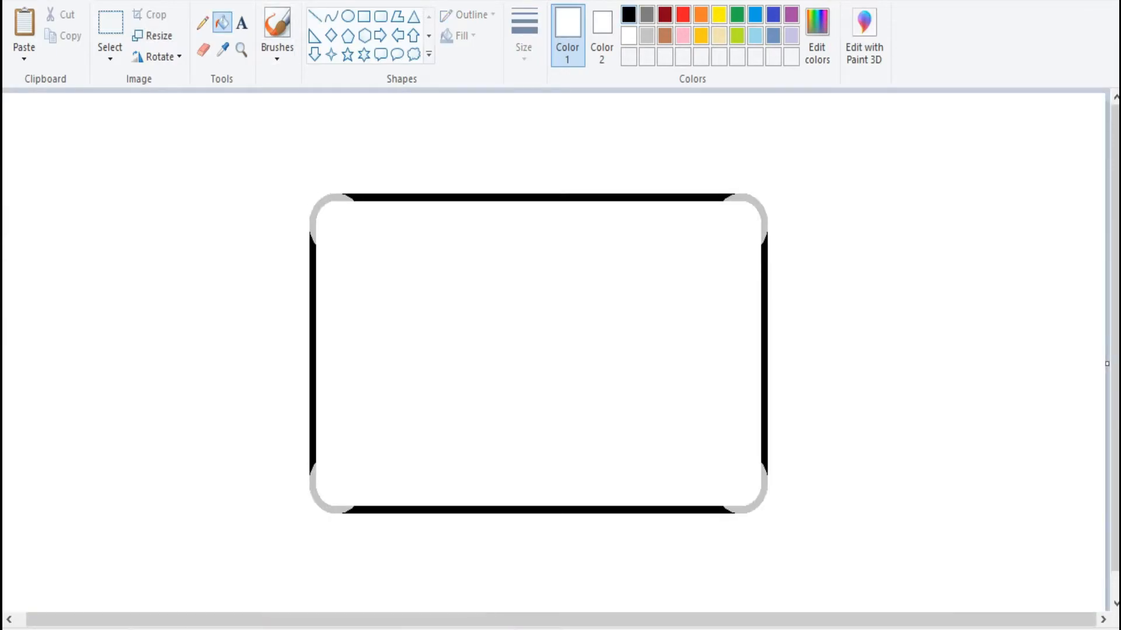
{"action": "left_click", "coordinate": [629, 15]}
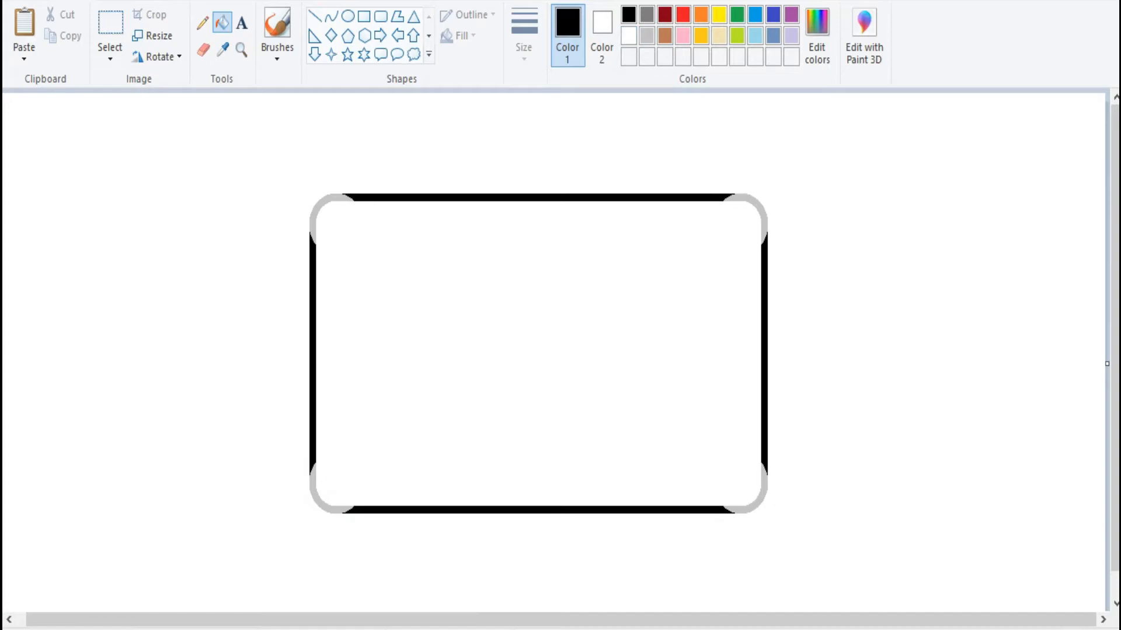
{"action": "left_click", "coordinate": [763, 217]}
{"action": "left_click", "coordinate": [764, 485]}
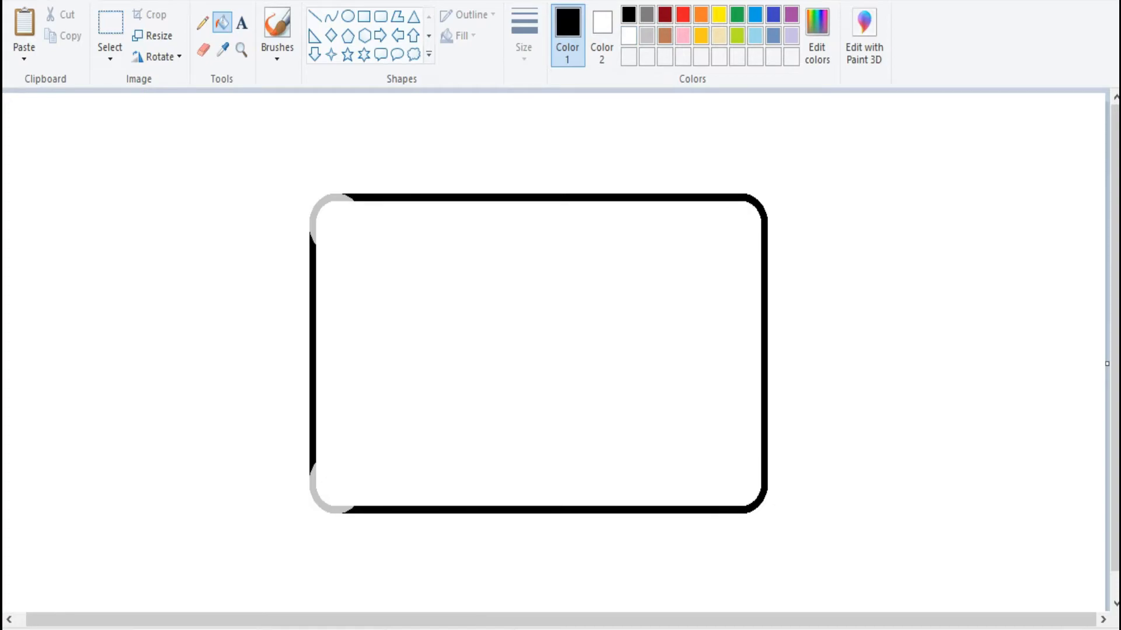
{"action": "left_click", "coordinate": [314, 486]}
{"action": "left_click", "coordinate": [315, 215]}
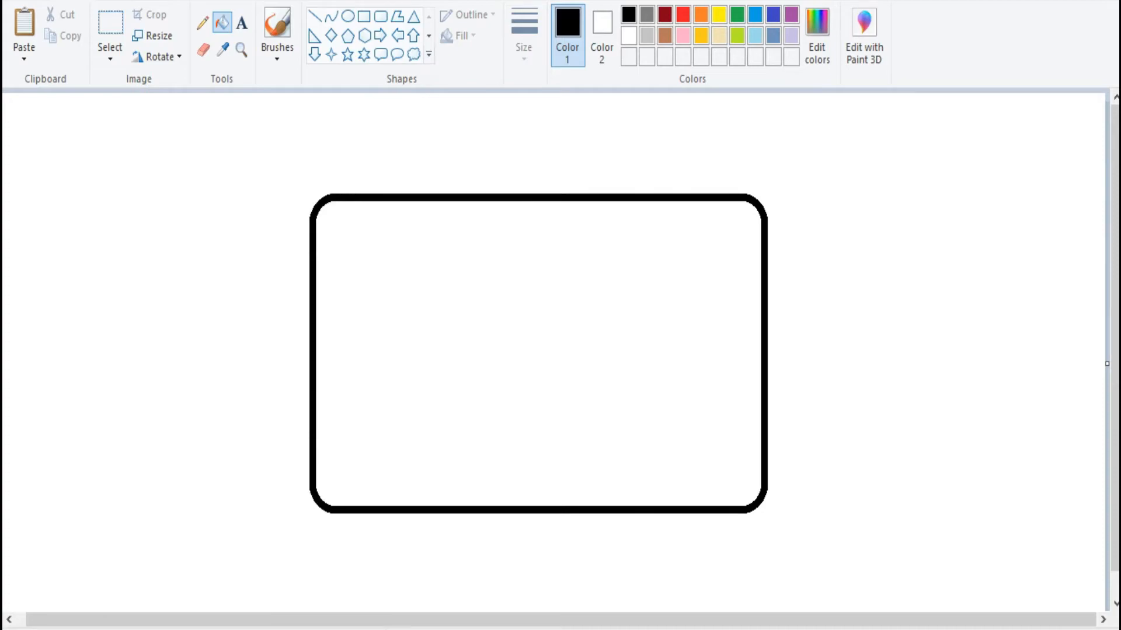
- Draw a black horizontal line across the frame's upper part and a small rectangle at the left end of the band above it
{"action": "left_click", "coordinate": [314, 16]}
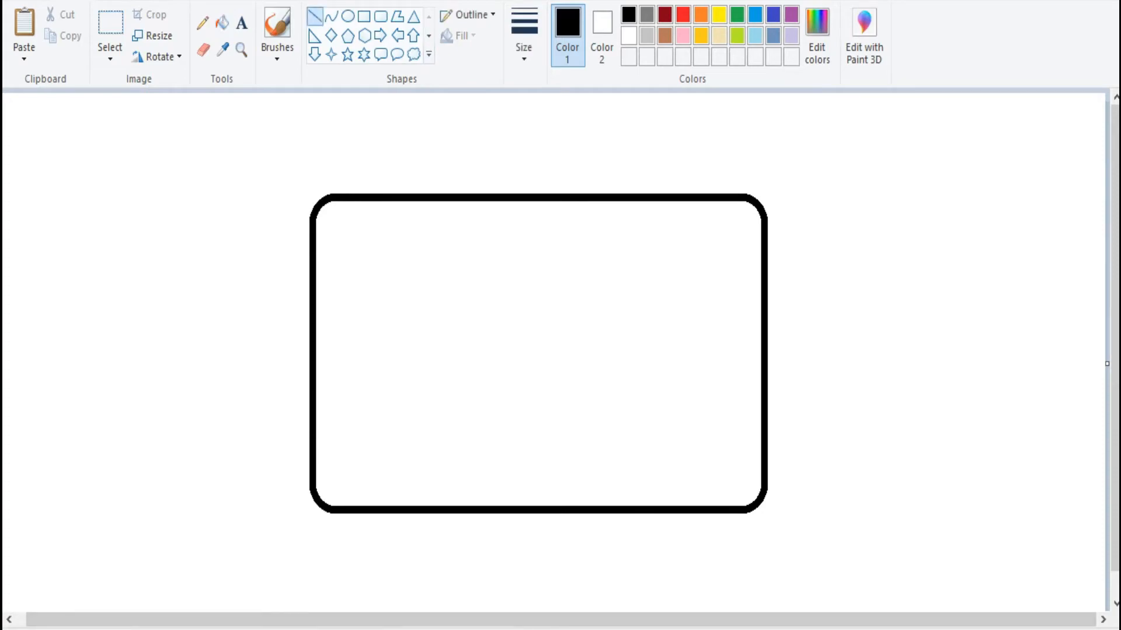
{"action": "mouse_move", "coordinate": [314, 302]}
{"action": "left_mouse_down"}
{"action": "mouse_move", "coordinate": [573, 313]}
{"action": "mouse_move", "coordinate": [763, 292]}
{"action": "mouse_move", "coordinate": [769, 302]}
{"action": "mouse_move", "coordinate": [701, 290]}
{"action": "mouse_move", "coordinate": [700, 273]}
{"action": "left_mouse_up"}
{"action": "left_click", "coordinate": [364, 15]}
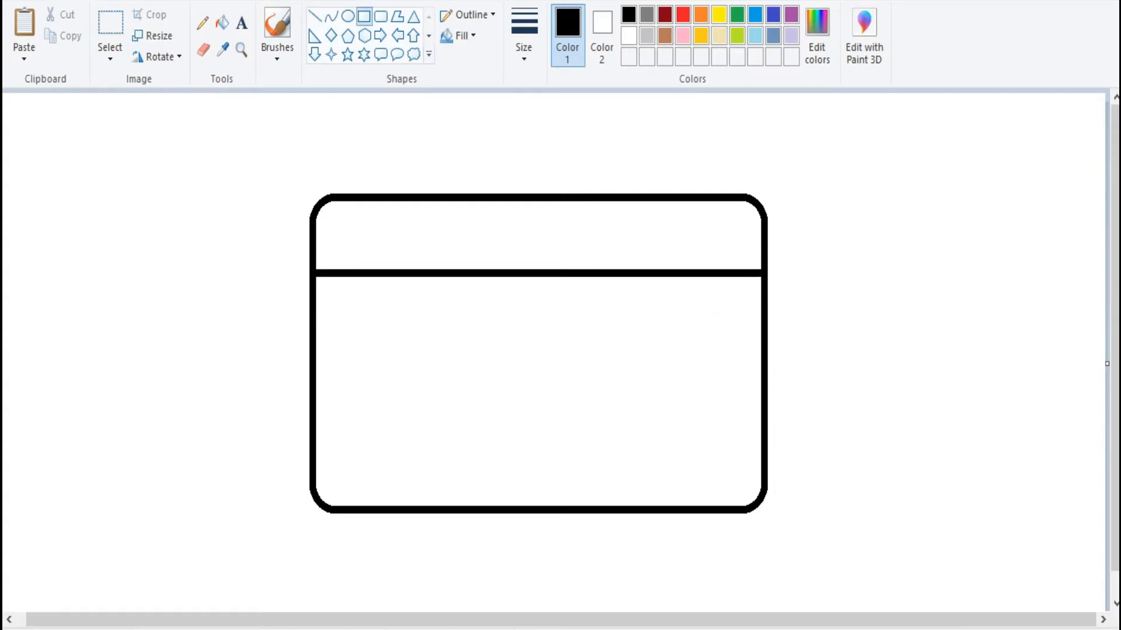
{"action": "mouse_move", "coordinate": [337, 214]}
{"action": "left_mouse_down"}
{"action": "mouse_move", "coordinate": [377, 241]}
{"action": "mouse_move", "coordinate": [356, 235]}
{"action": "mouse_move", "coordinate": [369, 234]}
{"action": "left_mouse_up"}
{"action": "key", "text": "Escape"}
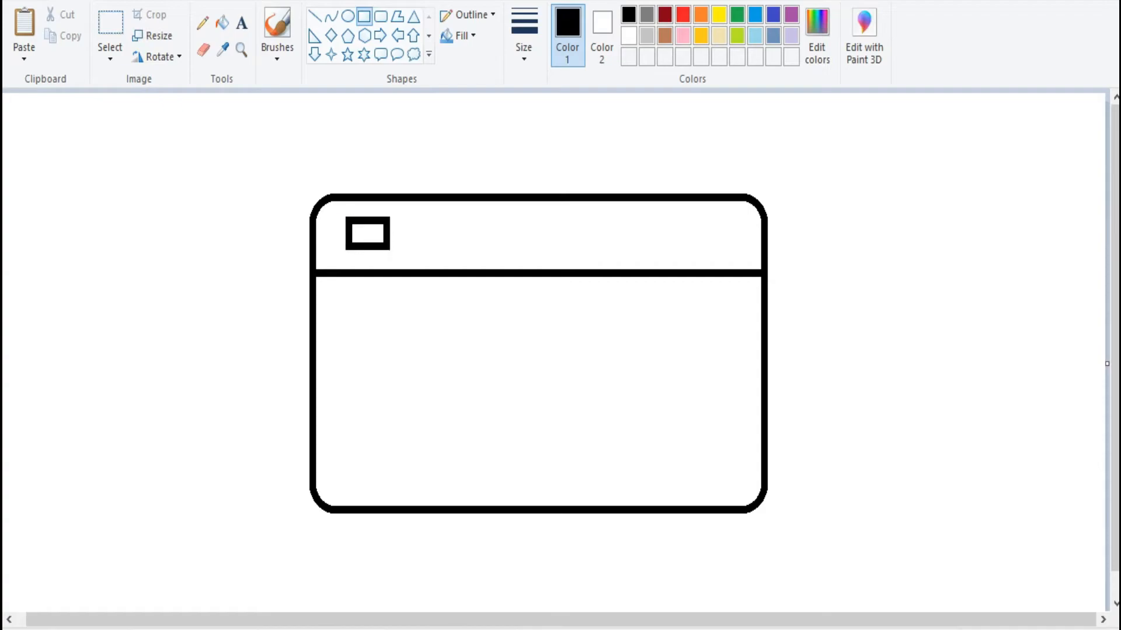
- Draw a small black rounded rectangle standing on the frame's top edge near its right end
{"action": "left_click", "coordinate": [381, 16]}
{"action": "mouse_move", "coordinate": [665, 185]}
{"action": "left_mouse_down"}
{"action": "mouse_move", "coordinate": [728, 202]}
{"action": "mouse_move", "coordinate": [697, 162]}
{"action": "mouse_move", "coordinate": [696, 179]}
{"action": "mouse_move", "coordinate": [719, 179]}
{"action": "mouse_move", "coordinate": [693, 151]}
{"action": "mouse_move", "coordinate": [658, 176]}
{"action": "left_mouse_up"}
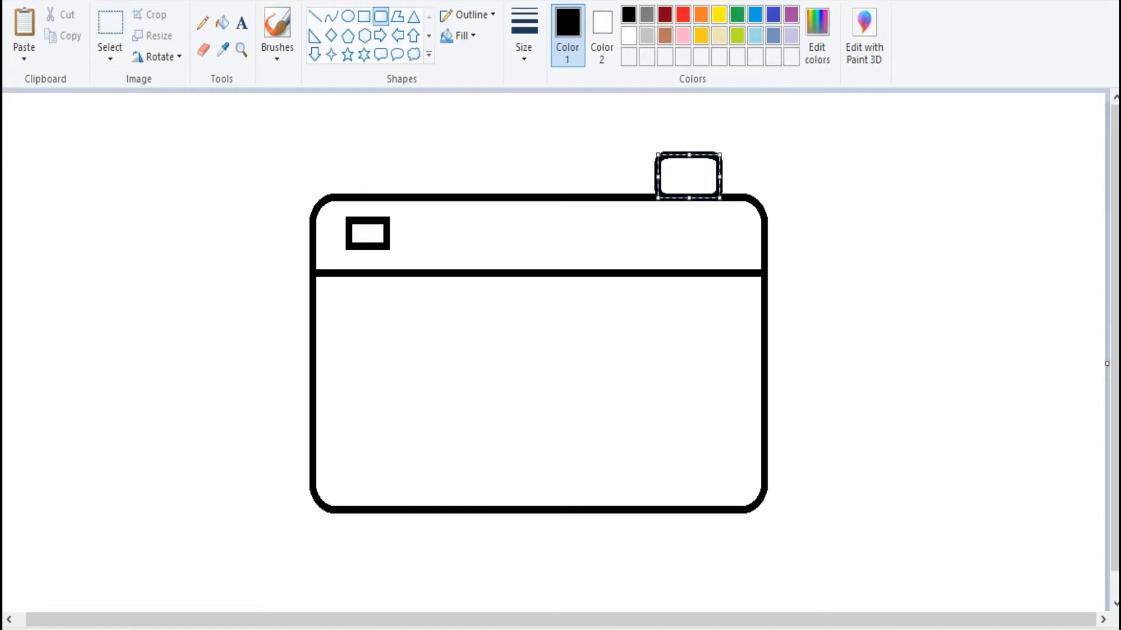
{"action": "key", "text": "Escape"}
{"action": "left_click", "coordinate": [110, 23]}
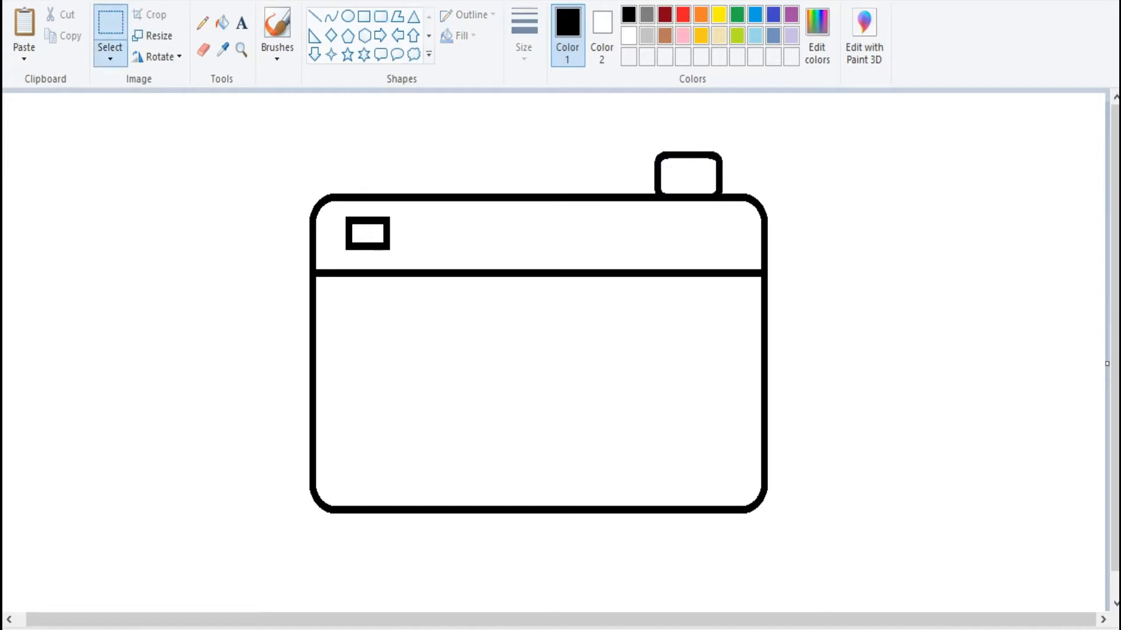
- Move the horizontal dividing line inside the frame slightly lower to make the upper band taller
{"action": "left_click_drag", "start_coordinate": [319, 280], "coordinate": [760, 257]}
{"action": "key", "text": "Down"}
{"action": "key", "text": "Down"}
{"action": "key", "text": "Down"}
{"action": "key", "text": "Down"}
{"action": "key", "text": "Down"}
{"action": "key", "text": "Down"}
{"action": "key", "text": "Down"}
{"action": "key", "text": "Down"}
{"action": "key", "text": "Down"}
{"action": "key", "text": "Down"}
{"action": "key", "text": "Down"}
{"action": "key", "text": "Down"}
{"action": "key", "text": "Down"}
{"action": "key", "text": "Down"}
{"action": "key", "text": "Down"}
{"action": "key", "text": "Down"}
{"action": "key", "text": "Down"}
{"action": "key", "text": "Down"}
{"action": "key", "text": "Down"}
{"action": "key", "text": "Down"}
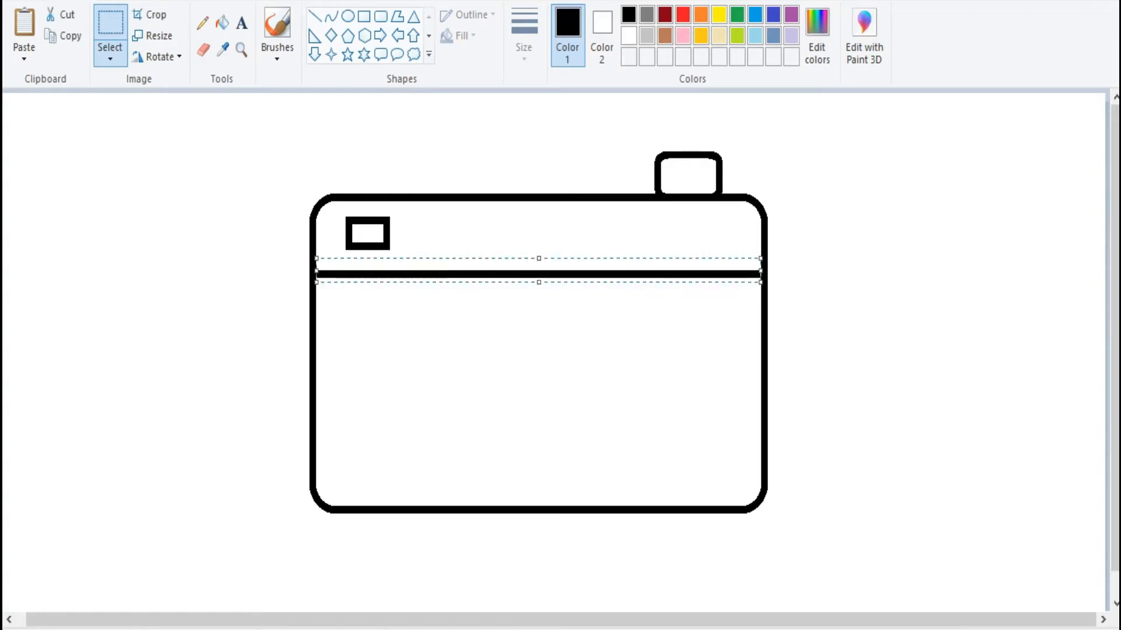
{"action": "key", "text": "Escape"}
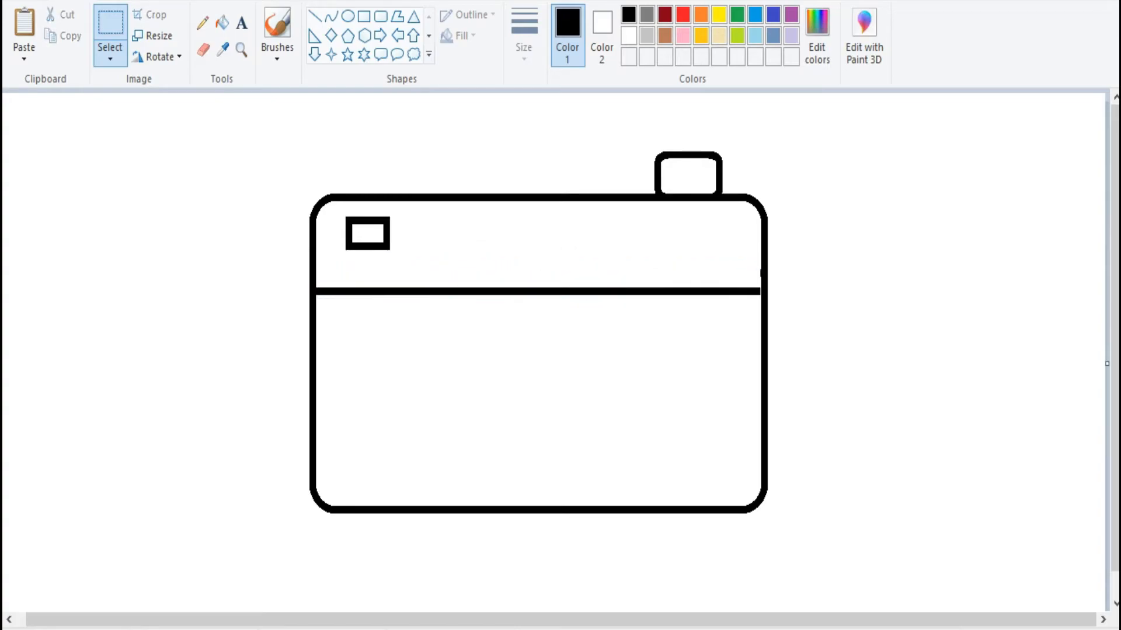
- Shift the small rectangular window slightly lower within the upper band
{"action": "left_click_drag", "start_coordinate": [378, 216], "coordinate": [400, 209]}
{"action": "left_click_drag", "start_coordinate": [372, 230], "coordinate": [372, 241]}
{"action": "key", "text": "Escape"}
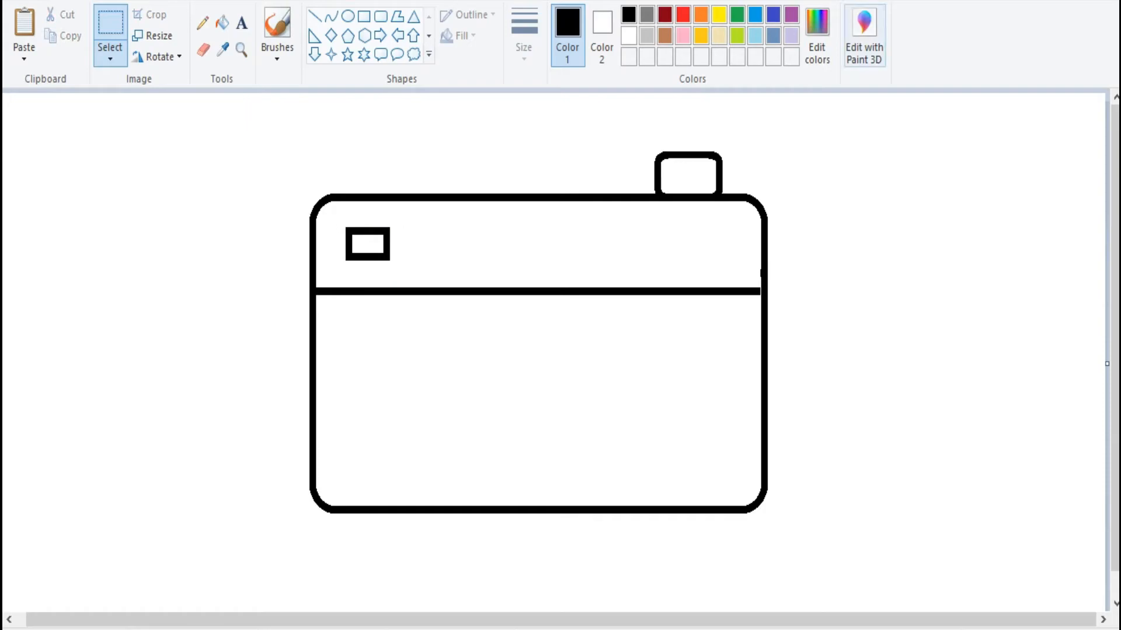
- Mix a custom blue that is lighter than the standard palette blue
{"action": "left_click", "coordinate": [817, 41]}
{"action": "left_click_drag", "start_coordinate": [664, 353], "coordinate": [640, 201]}
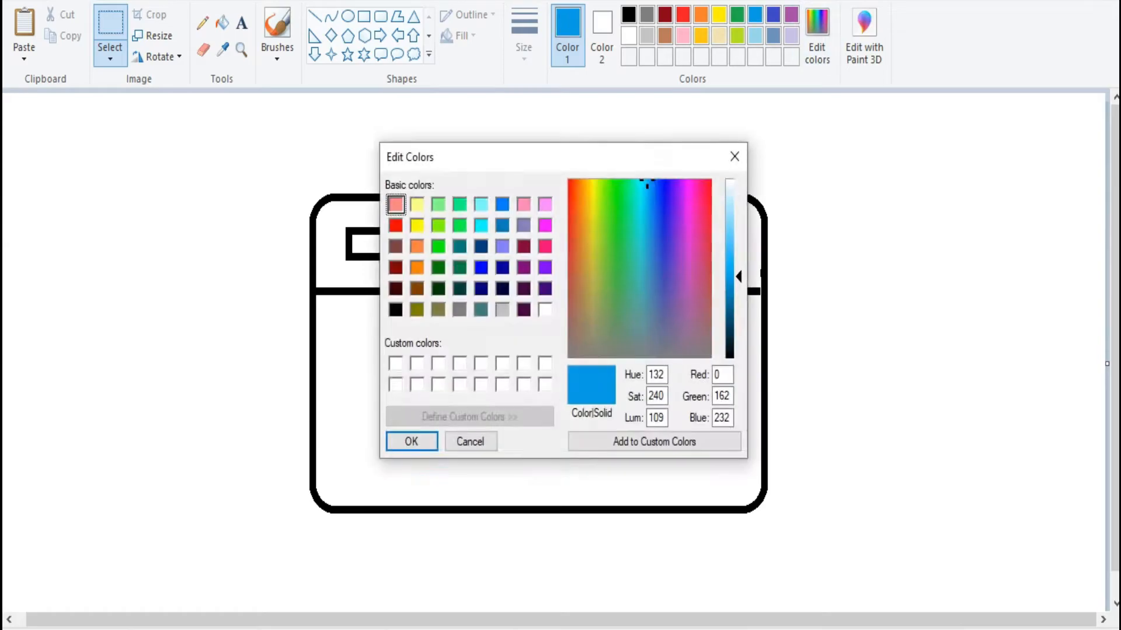
{"action": "mouse_move", "coordinate": [738, 275]}
{"action": "left_mouse_down"}
{"action": "mouse_move", "coordinate": [738, 250]}
{"action": "mouse_move", "coordinate": [758, 288]}
{"action": "left_mouse_up"}
{"action": "left_click", "coordinate": [411, 442]}
- Clean the stray mark off the frame's right border and close the gap at the dividing line's right end with a short black line
{"action": "left_click", "coordinate": [222, 22]}
{"action": "left_click", "coordinate": [110, 24]}
{"action": "key", "text": "Delete"}
{"action": "key", "text": "Delete"}
{"action": "key", "text": "ctrl+z"}
{"action": "key", "text": "Delete"}
{"action": "left_click", "coordinate": [315, 16]}
{"action": "left_click", "coordinate": [628, 14]}
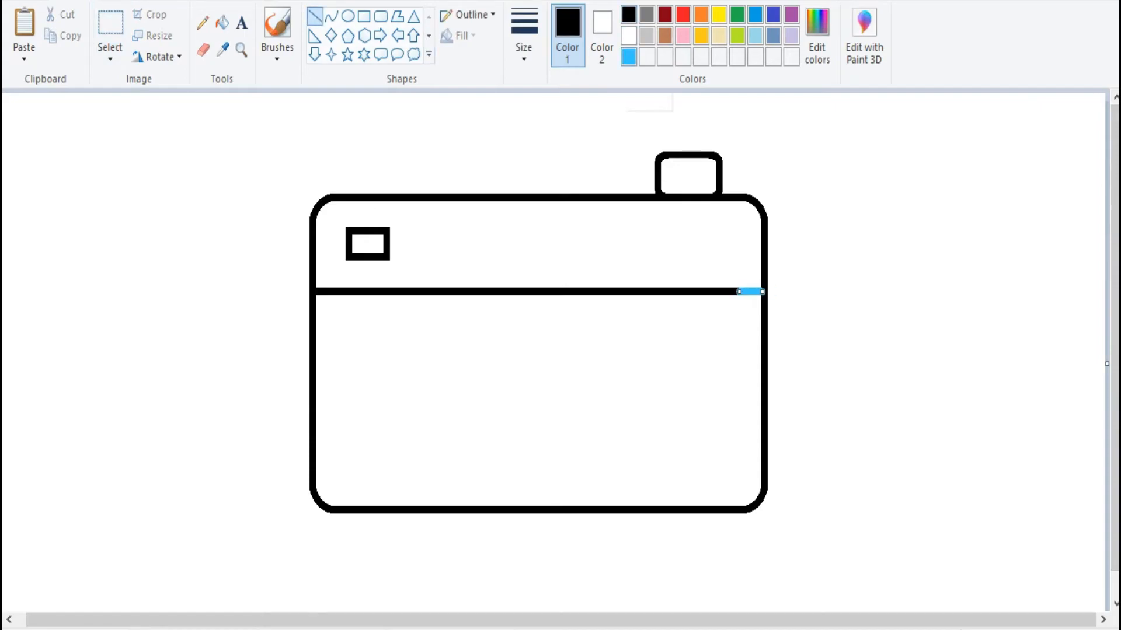
{"action": "key", "text": "Down"}
{"action": "key", "text": "Down"}
{"action": "key", "text": "Escape"}
- Mix a custom pinkish red and fill the camera's upper band with it
{"action": "left_click", "coordinate": [628, 56]}
{"action": "left_click", "coordinate": [222, 22]}
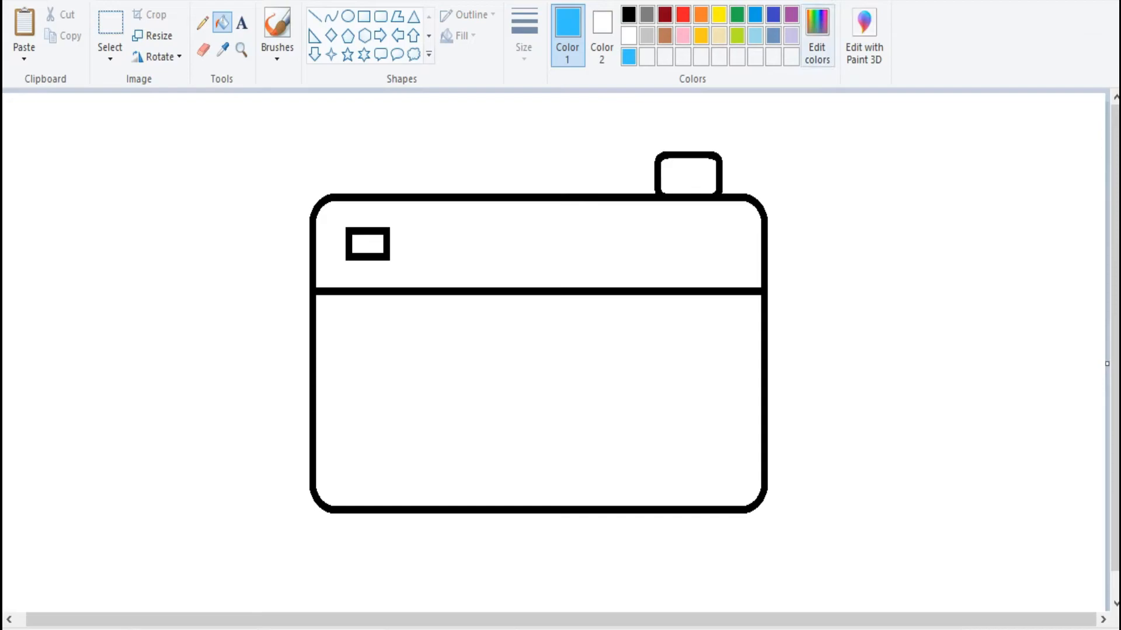
{"action": "left_click", "coordinate": [817, 35]}
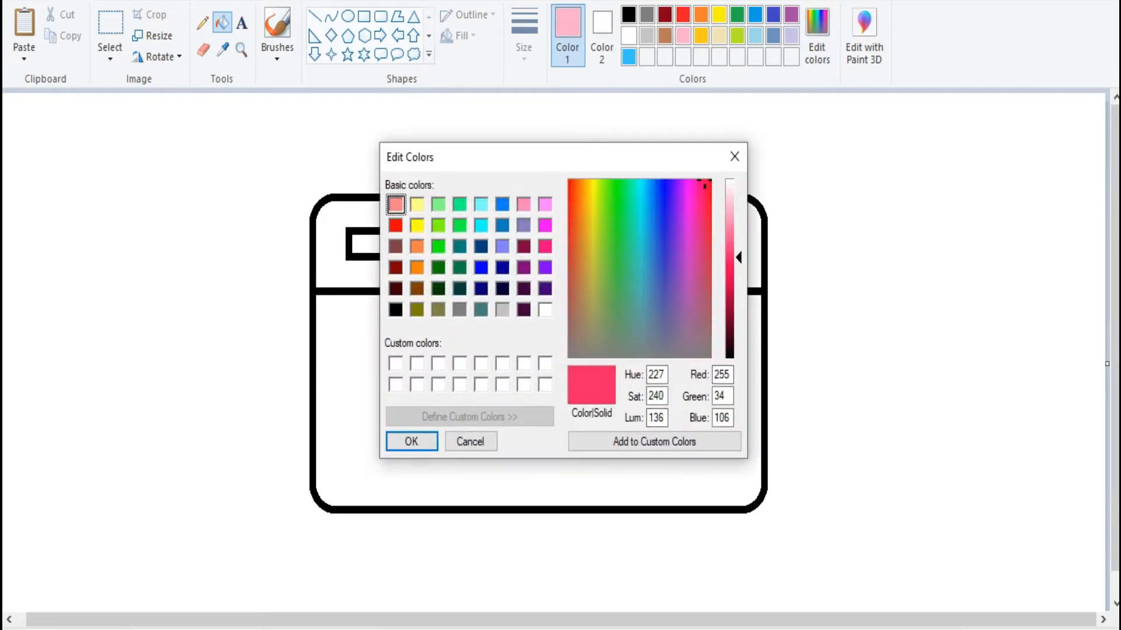
{"action": "left_click_drag", "start_coordinate": [738, 257], "coordinate": [738, 255]}
{"action": "left_click", "coordinate": [411, 442]}
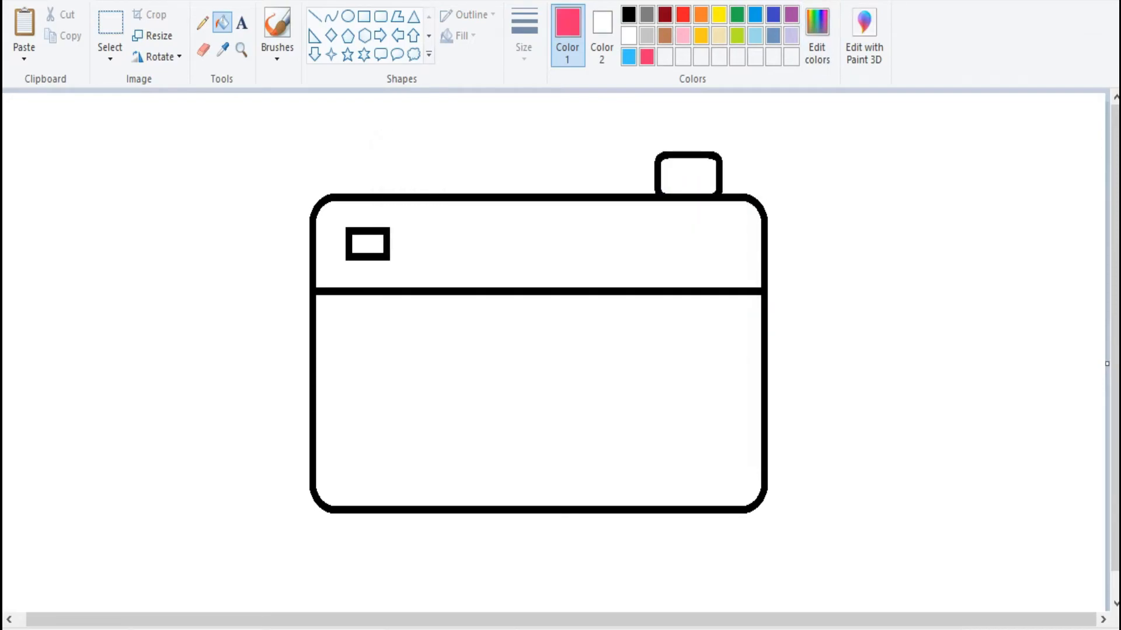
{"action": "left_click", "coordinate": [538, 245]}
- Fill the camera's lower body with a lighter shade of the custom blue
{"action": "left_click", "coordinate": [629, 57]}
{"action": "left_click", "coordinate": [538, 401]}
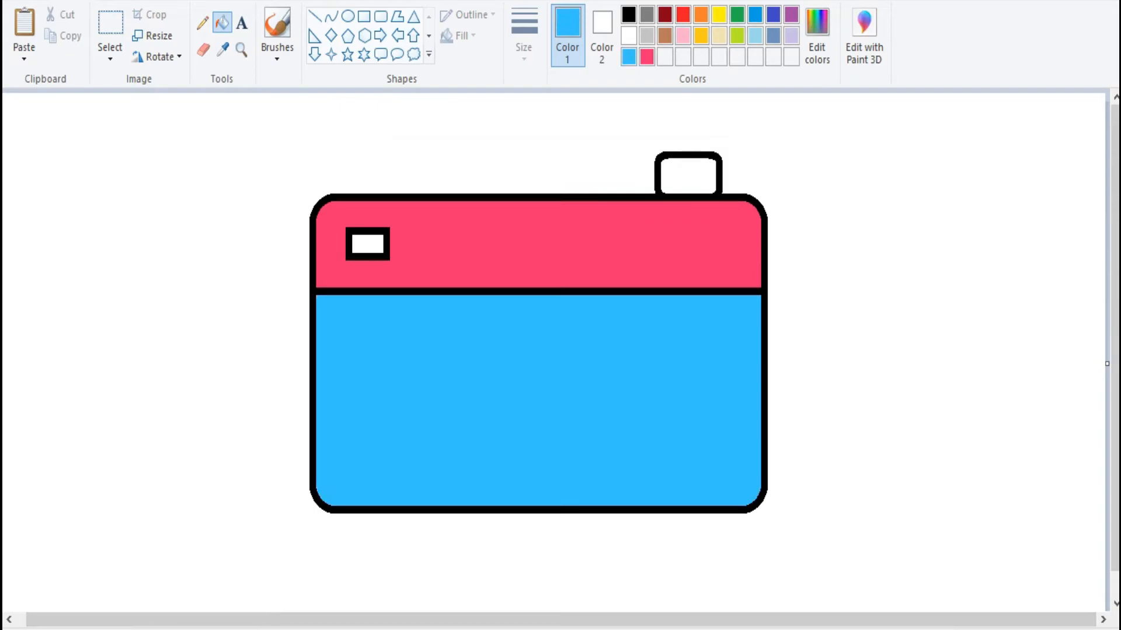
{"action": "left_click", "coordinate": [818, 36]}
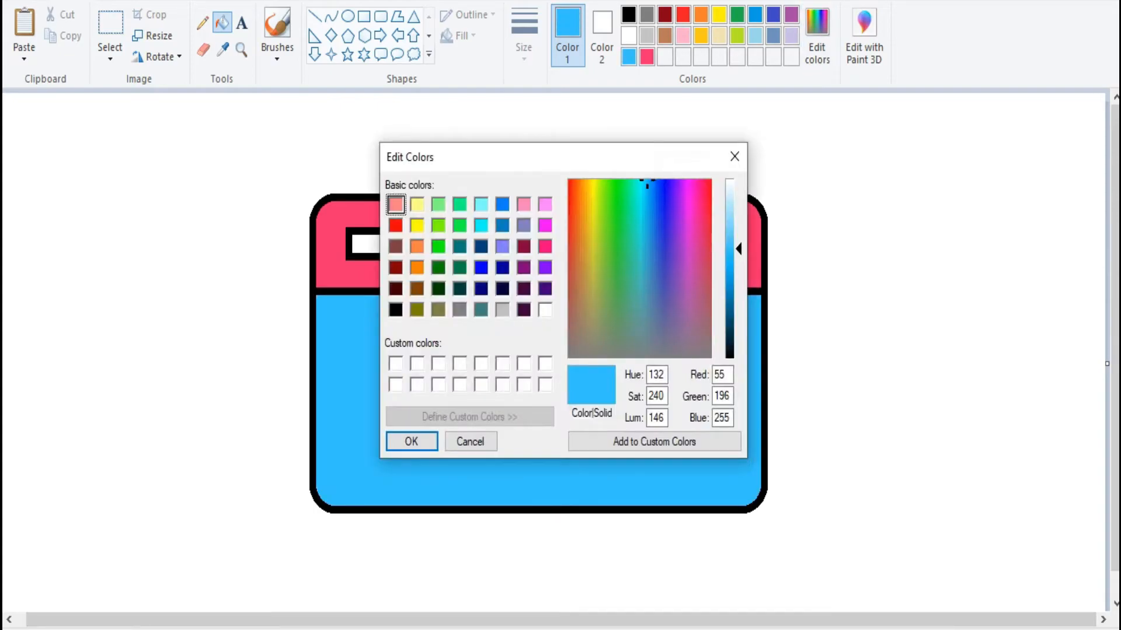
{"action": "left_click_drag", "start_coordinate": [738, 248], "coordinate": [738, 240]}
{"action": "left_click", "coordinate": [411, 442]}
{"action": "left_click", "coordinate": [538, 400]}
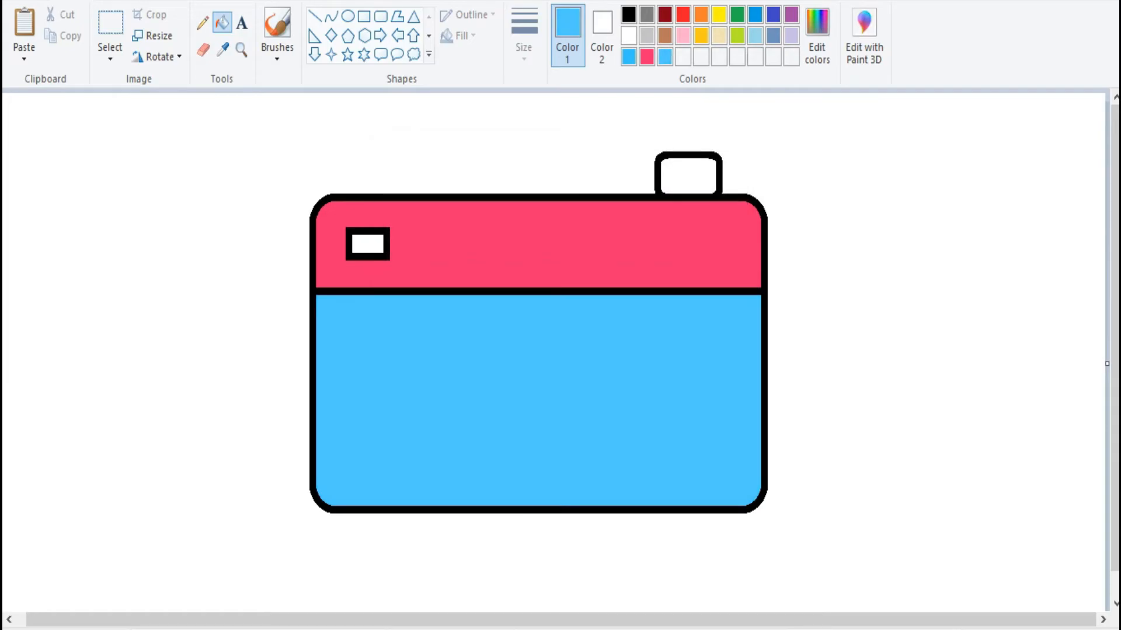
{"action": "left_click", "coordinate": [348, 16]}
{"action": "left_click_drag", "start_coordinate": [485, 293], "coordinate": [513, 441]}
{"action": "key", "text": "ctrl+z"}
- Set Color 1 to black and Color 2 to the standard medium blue
{"action": "left_click", "coordinate": [629, 14]}
{"action": "left_click", "coordinate": [601, 35]}
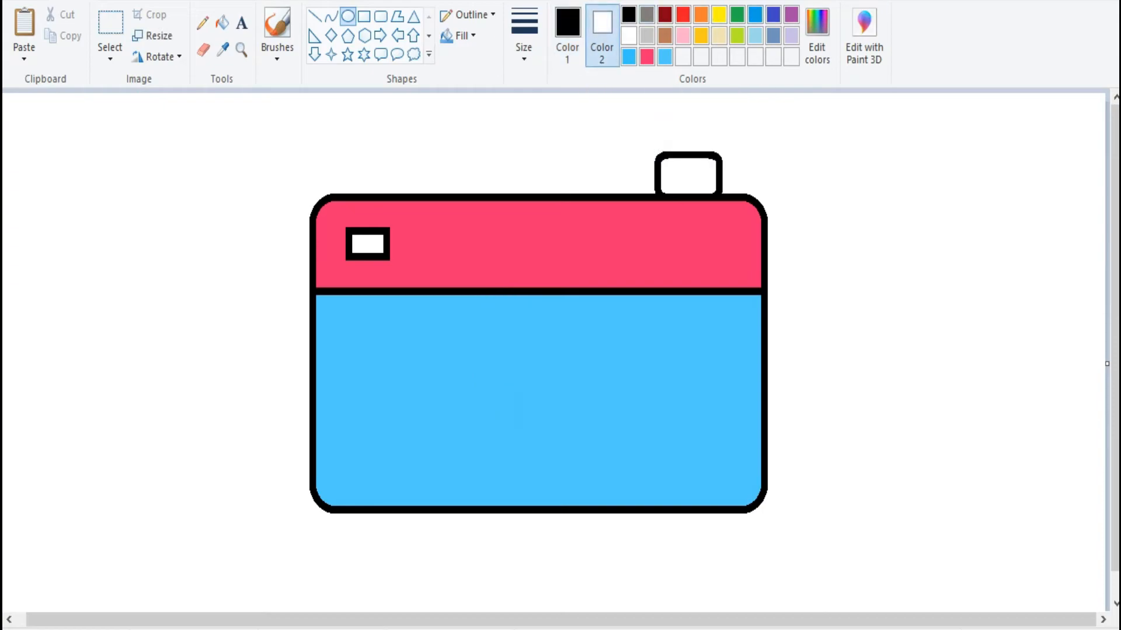
{"action": "left_click", "coordinate": [755, 14]}
{"action": "left_click_drag", "start_coordinate": [481, 320], "coordinate": [657, 509]}
{"action": "left_click_drag", "start_coordinate": [569, 414], "coordinate": [533, 352]}
{"action": "key", "text": "ctrl+z"}
- Draw a large ellipse with black outline and solid blue fill as the lens, centered on the body and overlapping the dividing line
{"action": "left_click", "coordinate": [462, 35]}
{"action": "left_click", "coordinate": [467, 82]}
{"action": "left_click_drag", "start_coordinate": [479, 273], "coordinate": [635, 484]}
{"action": "left_click_drag", "start_coordinate": [557, 379], "coordinate": [523, 365]}
{"action": "left_click_drag", "start_coordinate": [602, 365], "coordinate": [615, 365]}
{"action": "left_click_drag", "start_coordinate": [445, 365], "coordinate": [429, 365]}
{"action": "left_click_drag", "start_coordinate": [522, 366], "coordinate": [548, 352]}
{"action": "left_click_drag", "start_coordinate": [456, 245], "coordinate": [478, 274]}
{"action": "left_click_drag", "start_coordinate": [560, 365], "coordinate": [549, 341]}
{"action": "left_click_drag", "start_coordinate": [468, 432], "coordinate": [456, 436]}
{"action": "left_click_drag", "start_coordinate": [544, 250], "coordinate": [544, 242]}
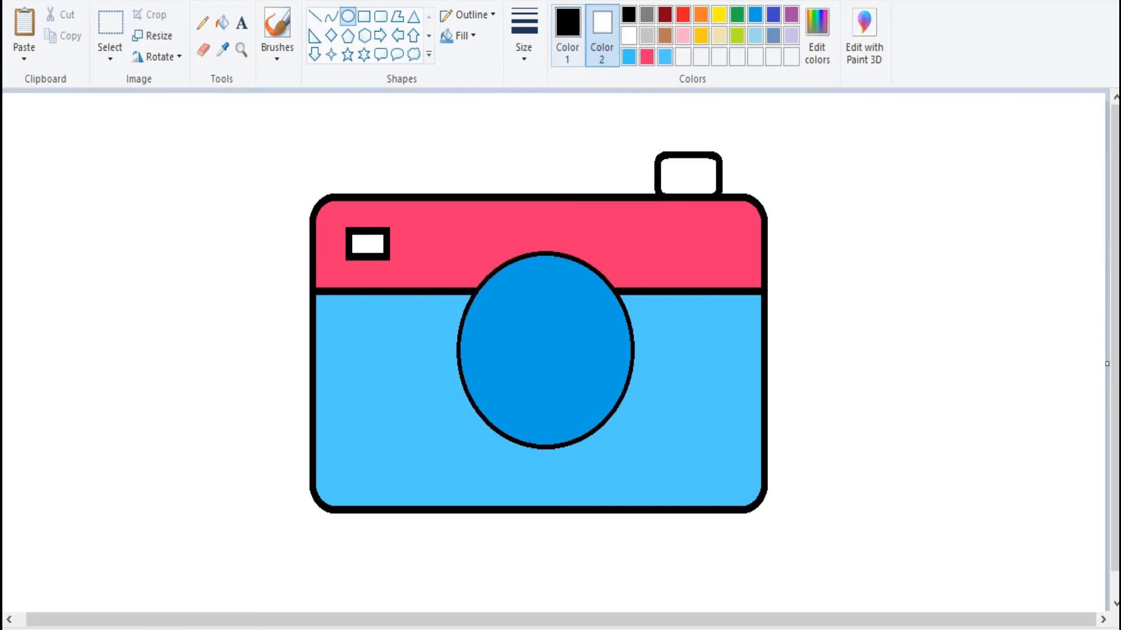
- Draw a slightly larger black ellipse outline concentric with the blue lens
{"action": "left_click", "coordinate": [568, 35]}
{"action": "mouse_move", "coordinate": [414, 313]}
{"action": "left_mouse_down"}
{"action": "mouse_move", "coordinate": [591, 226]}
{"action": "mouse_move", "coordinate": [655, 244]}
{"action": "left_mouse_up"}
{"action": "left_click_drag", "start_coordinate": [536, 313], "coordinate": [536, 450]}
{"action": "mouse_move", "coordinate": [416, 450]}
{"action": "left_mouse_down"}
{"action": "mouse_move", "coordinate": [414, 462]}
{"action": "mouse_move", "coordinate": [450, 464]}
{"action": "mouse_move", "coordinate": [432, 465]}
{"action": "left_mouse_up"}
{"action": "left_click_drag", "start_coordinate": [432, 354], "coordinate": [445, 355]}
{"action": "left_click_drag", "start_coordinate": [655, 355], "coordinate": [642, 355]}
{"action": "left_click_drag", "start_coordinate": [544, 466], "coordinate": [544, 454]}
{"action": "left_click_drag", "start_coordinate": [545, 350], "coordinate": [547, 351]}
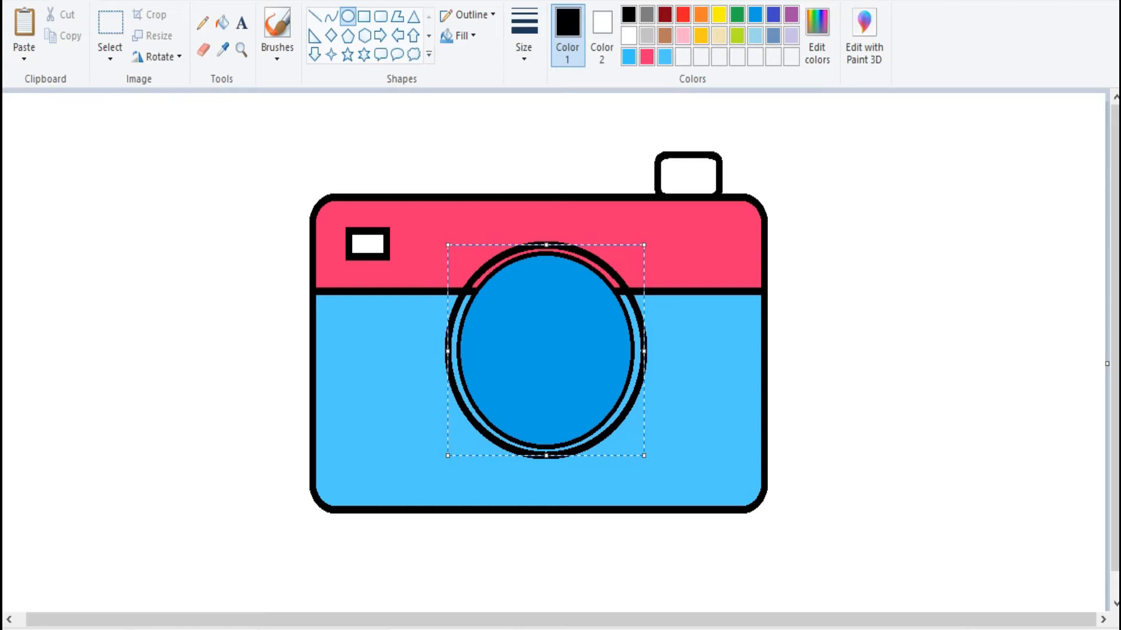
- Fill the narrow ring between the two lens outlines with light gray
{"action": "left_click", "coordinate": [646, 36]}
{"action": "left_click", "coordinate": [629, 14]}
{"action": "left_click", "coordinate": [777, 157]}
{"action": "left_click", "coordinate": [646, 36]}
{"action": "left_click", "coordinate": [222, 22]}
{"action": "left_click", "coordinate": [477, 283]}
{"action": "left_click", "coordinate": [463, 306]}
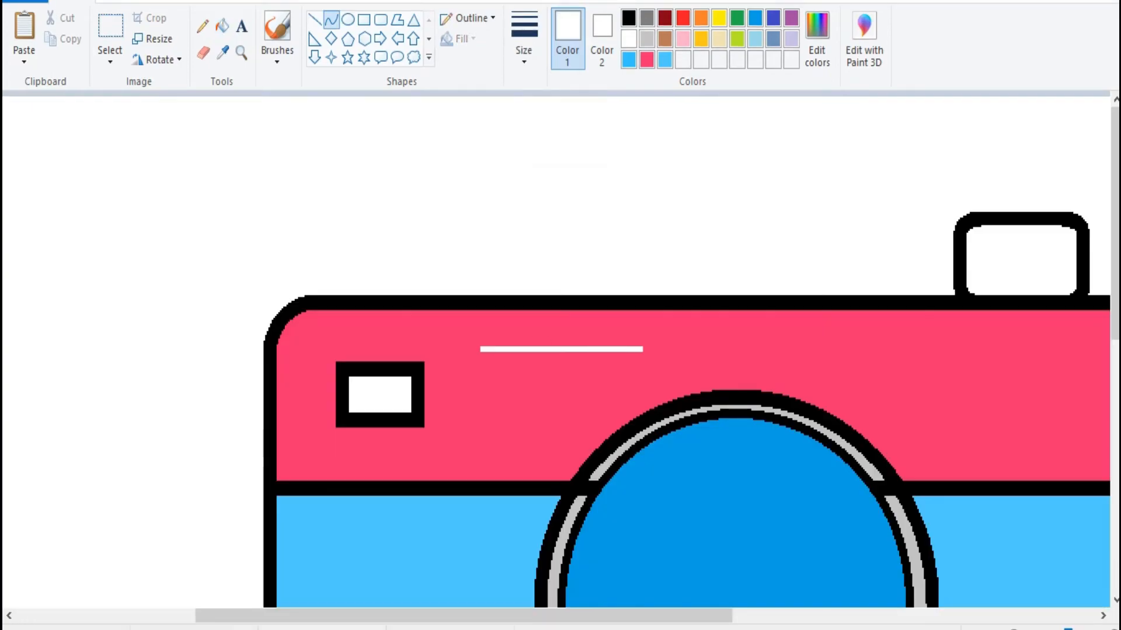
- Bend the white highlight line in the upper band, between the small window and the lens, into a shallow arc
{"action": "left_click_drag", "start_coordinate": [546, 348], "coordinate": [544, 337]}
{"action": "left_click", "coordinate": [583, 337]}
{"action": "left_click_drag", "start_coordinate": [642, 335], "coordinate": [658, 331]}
- Draw a curved highlight shape in the upper band's top-left corner and fill it with white
{"action": "left_click", "coordinate": [290, 323]}
{"action": "left_click_drag", "start_coordinate": [290, 323], "coordinate": [341, 313]}
{"action": "left_click", "coordinate": [299, 359]}
{"action": "left_click", "coordinate": [327, 357]}
{"action": "left_click", "coordinate": [222, 25]}
{"action": "left_click", "coordinate": [314, 332]}
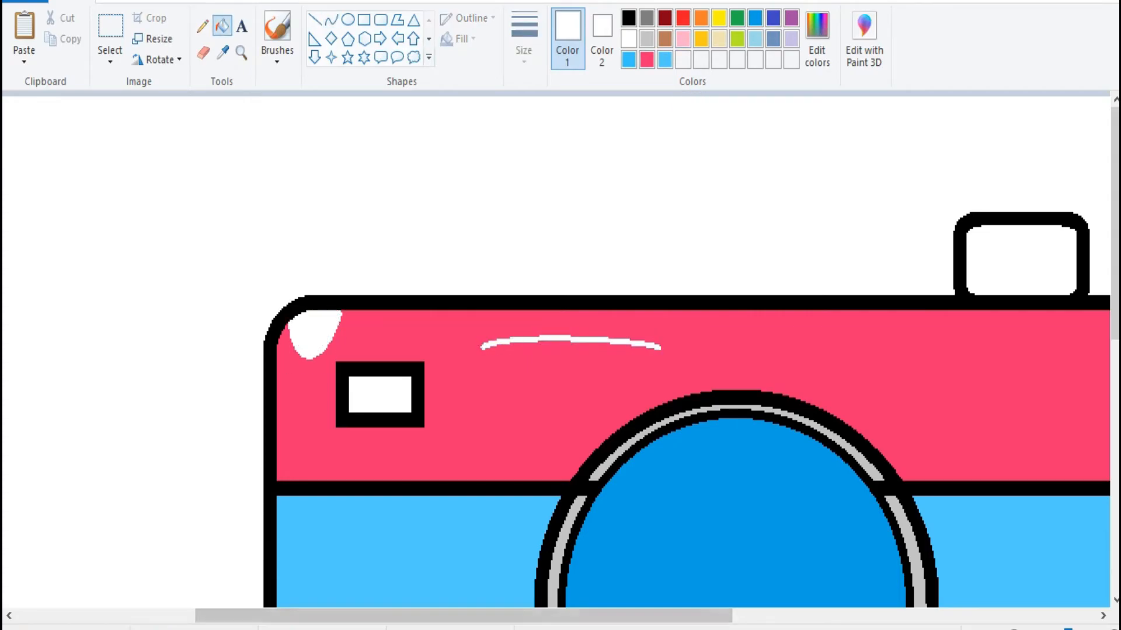
- Draw two small solid white ellipses, one above the other, beside the upper band's right border
{"action": "left_click_drag", "start_coordinate": [467, 615], "coordinate": [787, 616]}
{"action": "left_click", "coordinate": [348, 20]}
{"action": "left_click", "coordinate": [461, 39]}
{"action": "left_click", "coordinate": [476, 85]}
{"action": "mouse_move", "coordinate": [473, 376]}
{"action": "left_mouse_down"}
{"action": "mouse_move", "coordinate": [494, 401]}
{"action": "mouse_move", "coordinate": [482, 359]}
{"action": "mouse_move", "coordinate": [492, 357]}
{"action": "mouse_move", "coordinate": [505, 396]}
{"action": "left_mouse_up"}
{"action": "left_click", "coordinate": [534, 388]}
{"action": "key", "text": "ctrl+z"}
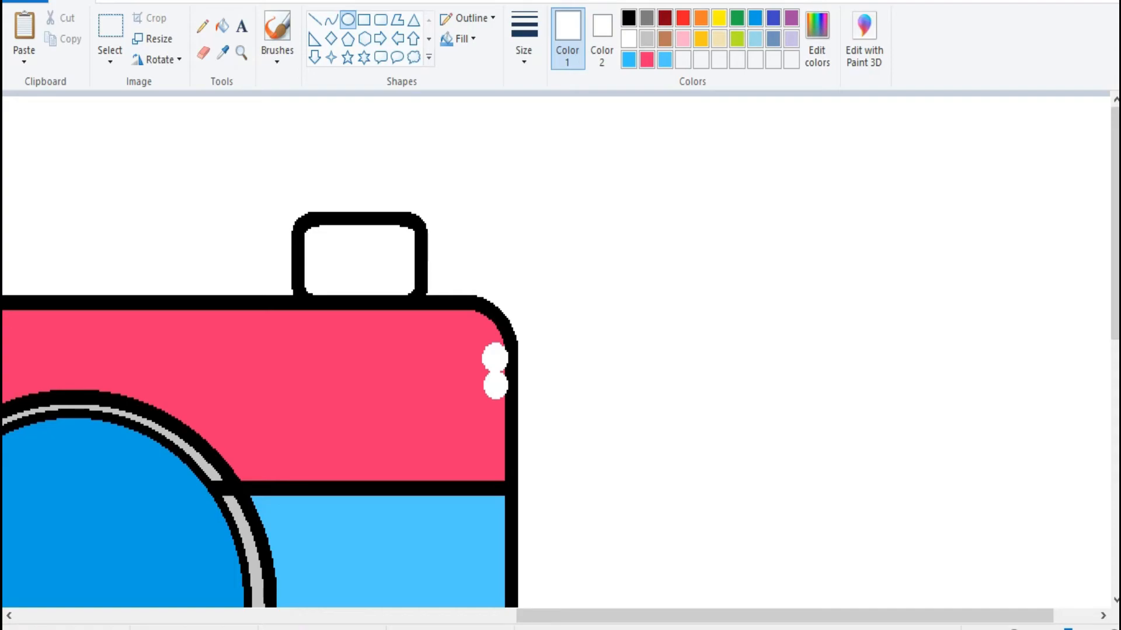
- Clear the black dividing-line remnants crossing the gray lens ring so that the ring is continuous
{"action": "left_click_drag", "start_coordinate": [759, 616], "coordinate": [571, 616]}
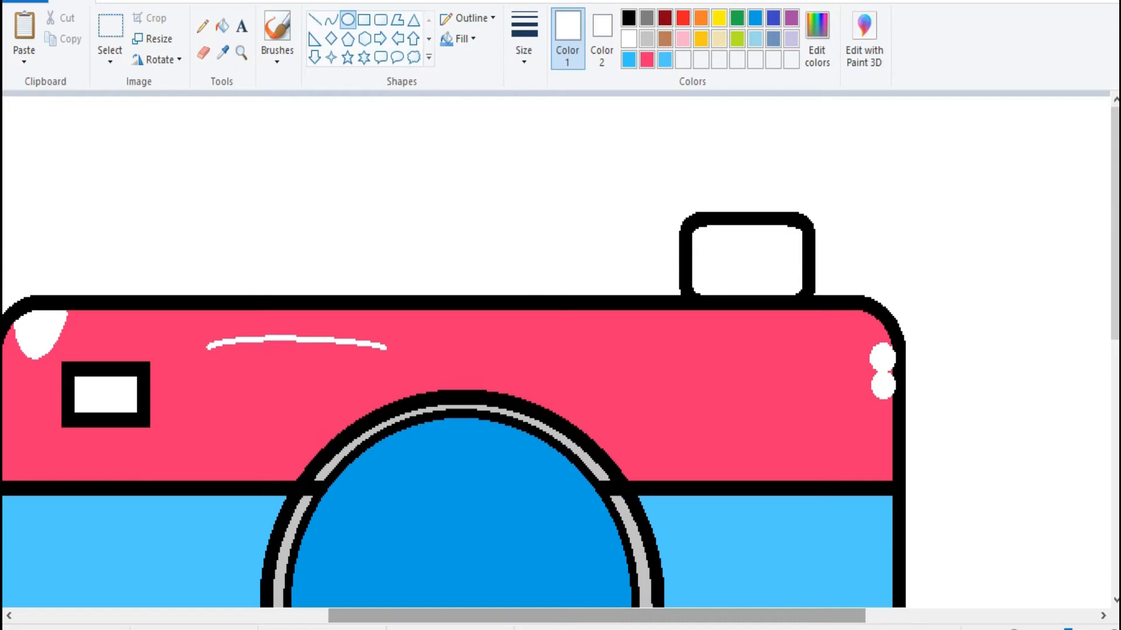
{"action": "left_click", "coordinate": [202, 52]}
{"action": "left_click", "coordinate": [523, 53]}
{"action": "left_click", "coordinate": [524, 165]}
{"action": "left_click_drag", "start_coordinate": [304, 502], "coordinate": [321, 478]}
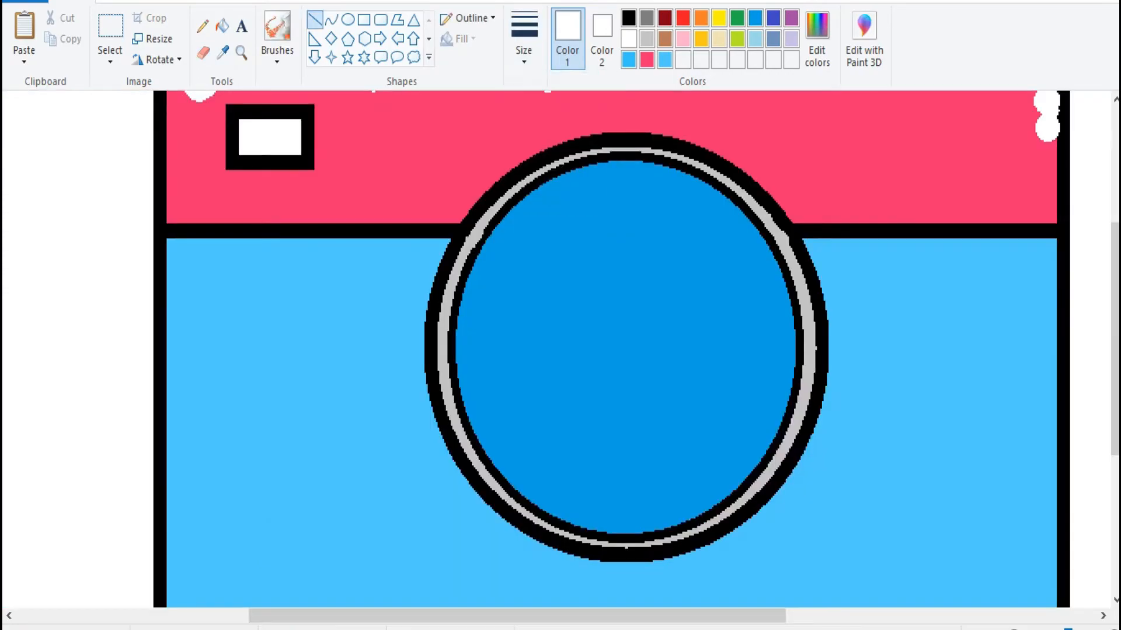
- Draw thin white horizontal highlight lines just below the dividing line on both sides of the lens
{"action": "left_click_drag", "start_coordinate": [167, 244], "coordinate": [383, 244]}
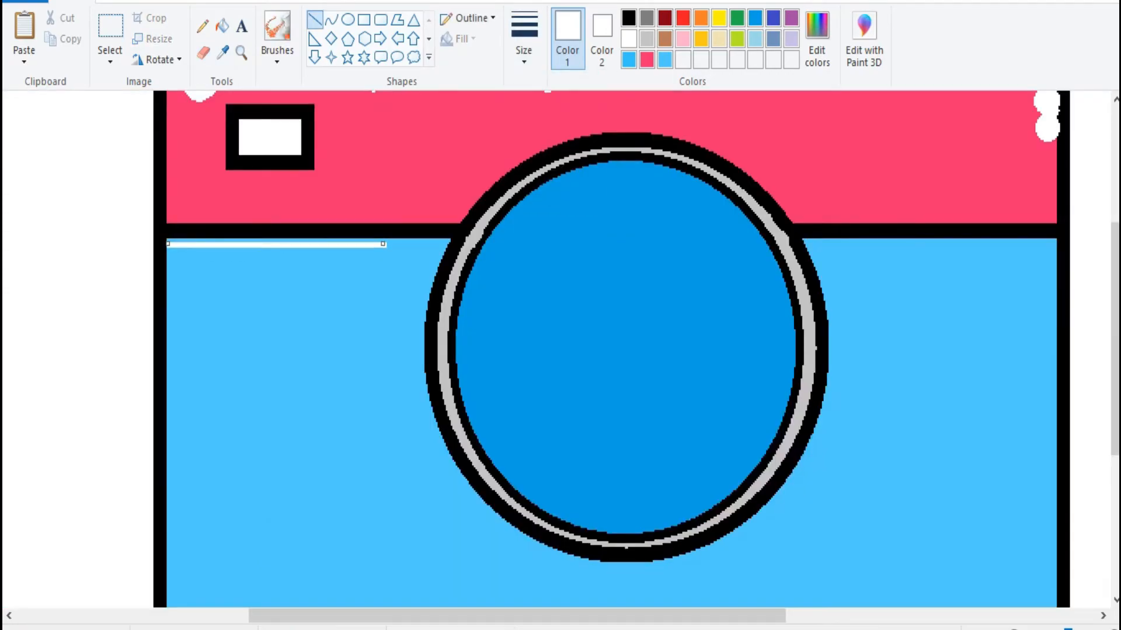
{"action": "key", "text": "Up"}
{"action": "left_click_drag", "start_coordinate": [803, 243], "coordinate": [1061, 243]}
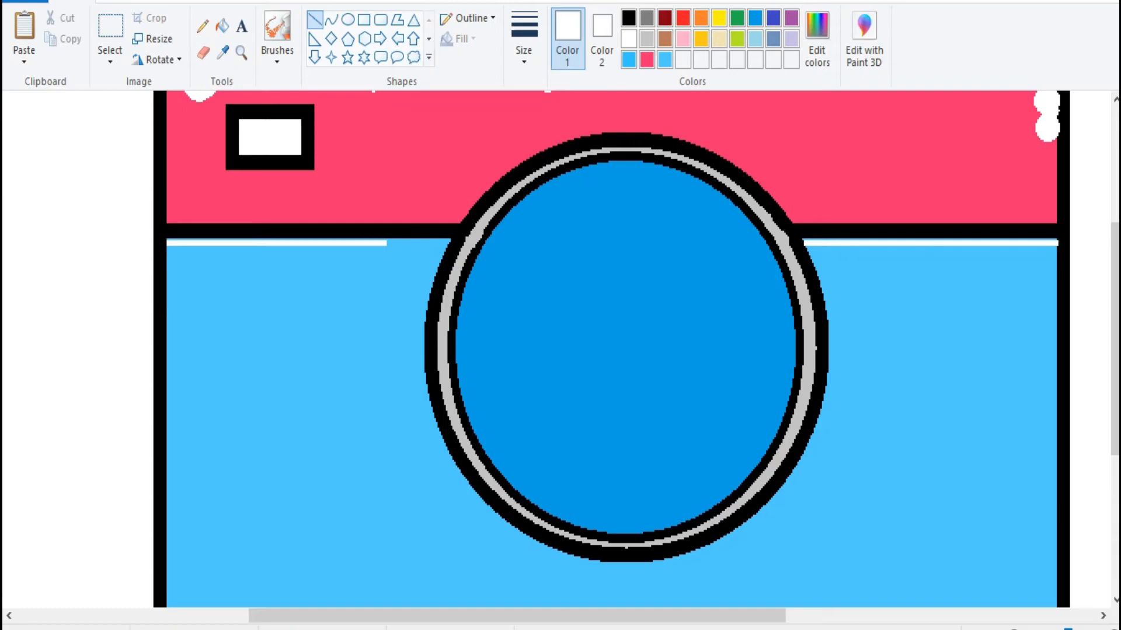
{"action": "left_click", "coordinate": [331, 19]}
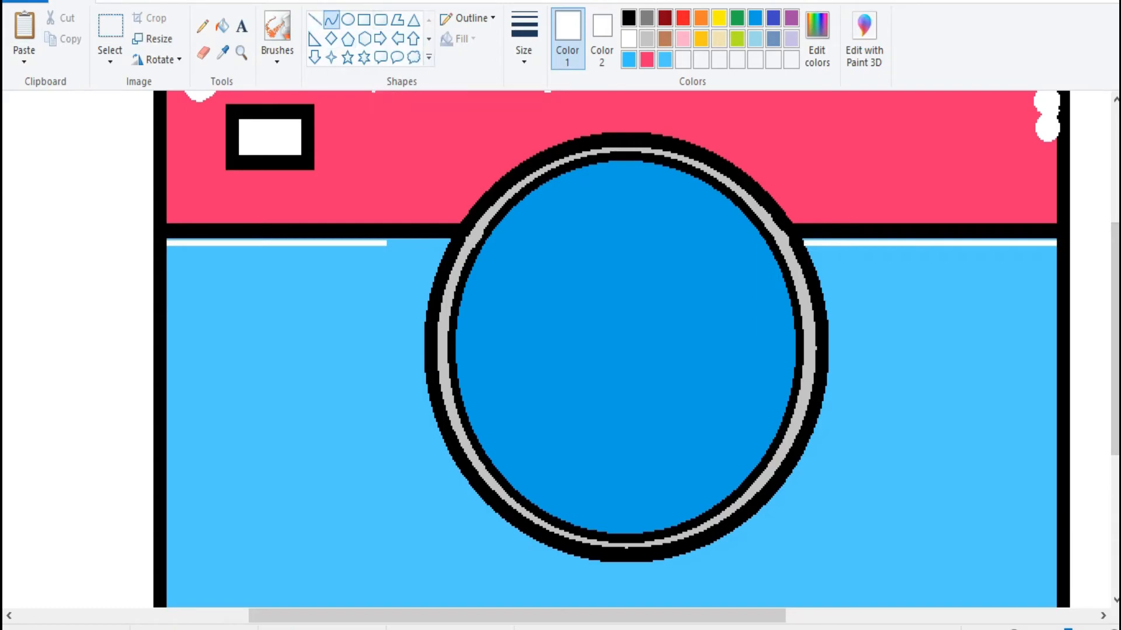
{"action": "scroll", "coordinate": [611, 349], "scroll_direction": "down", "scroll_amount": 5}
{"action": "left_click_drag", "start_coordinate": [183, 330], "coordinate": [204, 379]}
{"action": "key", "text": "ctrl+z"}
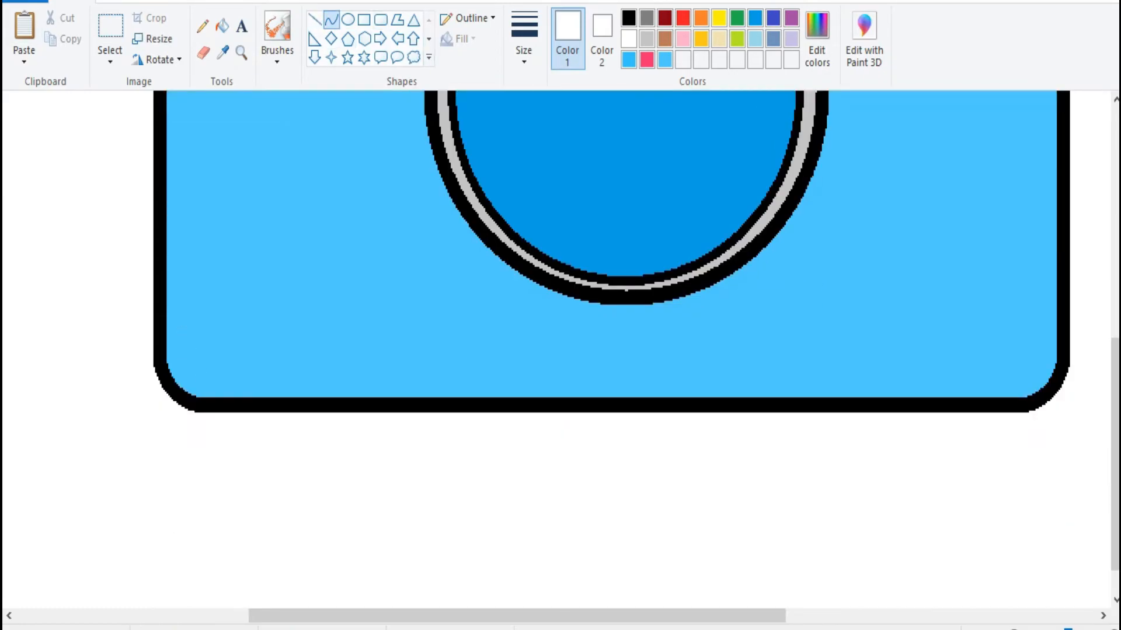
- Mix a custom blue slightly darker than the lower body's blue for shading
{"action": "scroll", "coordinate": [204, 380], "scroll_direction": "up", "scroll_amount": 2}
{"action": "left_click", "coordinate": [664, 60]}
{"action": "left_click", "coordinate": [817, 38]}
{"action": "left_click_drag", "start_coordinate": [738, 240], "coordinate": [738, 252]}
{"action": "left_click_drag", "start_coordinate": [644, 184], "coordinate": [648, 181]}
{"action": "left_click_drag", "start_coordinate": [739, 253], "coordinate": [739, 292]}
{"action": "left_click_drag", "start_coordinate": [636, 183], "coordinate": [639, 181]}
{"action": "left_click_drag", "start_coordinate": [738, 291], "coordinate": [738, 254]}
{"action": "left_click", "coordinate": [734, 158]}
{"action": "left_click", "coordinate": [664, 59]}
{"action": "left_click", "coordinate": [816, 38]}
{"action": "left_click", "coordinate": [411, 440]}
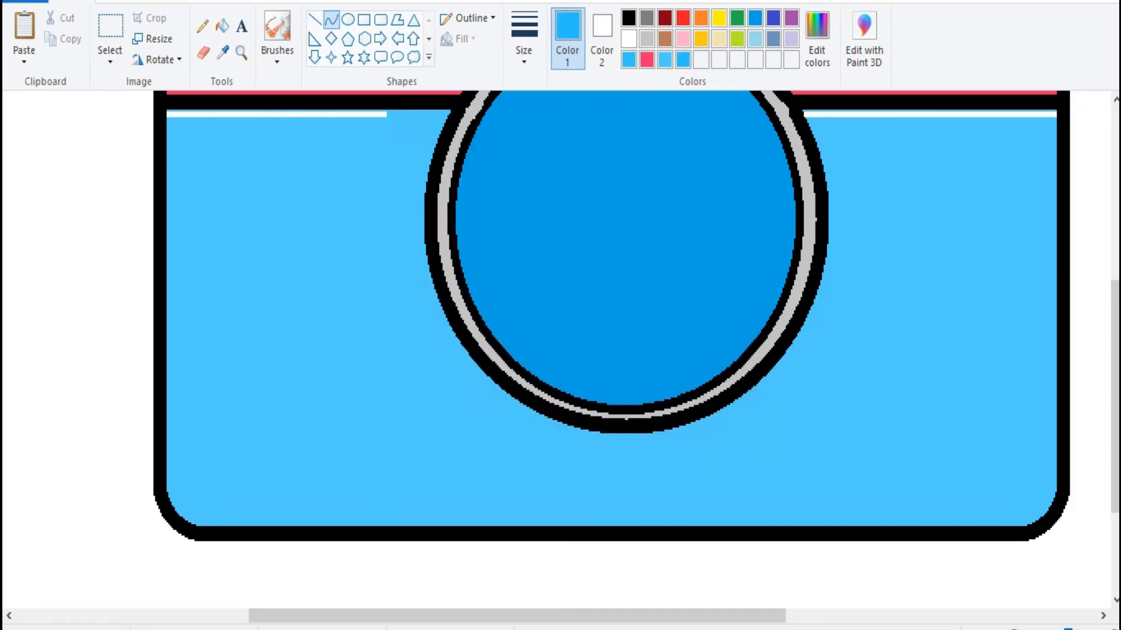
- Outline a shading strip along the lower body's left side with a curved bottom end and fill it with the darker blue
{"action": "left_click", "coordinate": [315, 20]}
{"action": "mouse_move", "coordinate": [189, 117]}
{"action": "left_mouse_down"}
{"action": "mouse_move", "coordinate": [205, 494]}
{"action": "mouse_move", "coordinate": [190, 508]}
{"action": "mouse_move", "coordinate": [190, 487]}
{"action": "left_mouse_up"}
{"action": "left_click", "coordinate": [332, 20]}
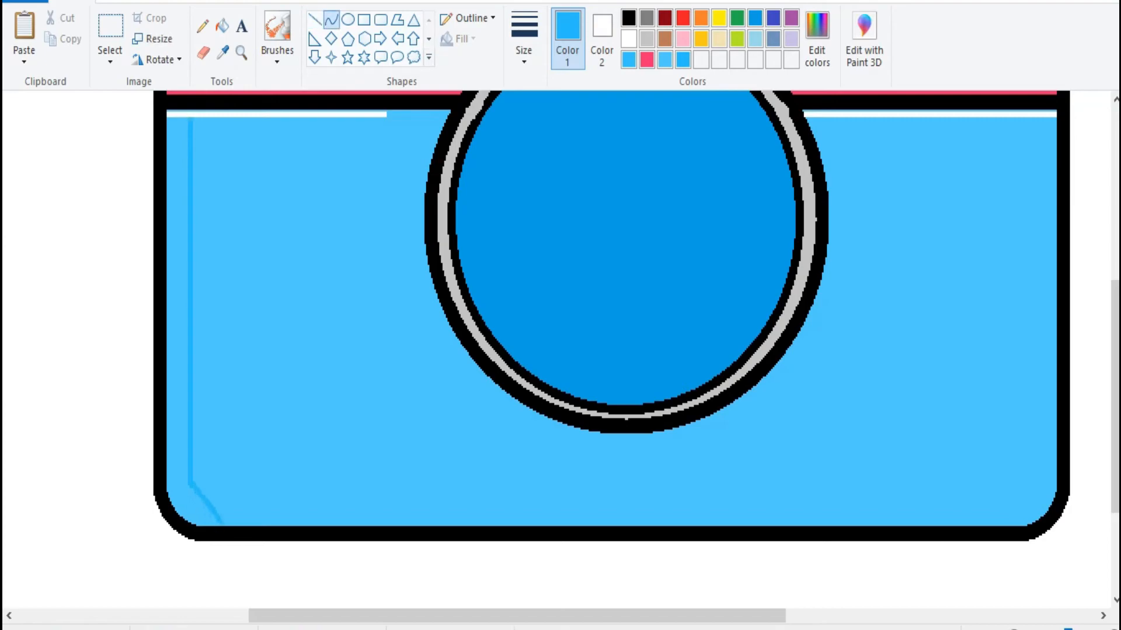
{"action": "left_click_drag", "start_coordinate": [204, 506], "coordinate": [197, 515]}
{"action": "left_click", "coordinate": [197, 516]}
{"action": "left_click", "coordinate": [251, 496]}
{"action": "left_click", "coordinate": [222, 27]}
{"action": "left_click", "coordinate": [178, 292]}
- Draw a small teardrop-shaped highlight in the body's lower-left corner and fill it with white
{"action": "left_click", "coordinate": [628, 18]}
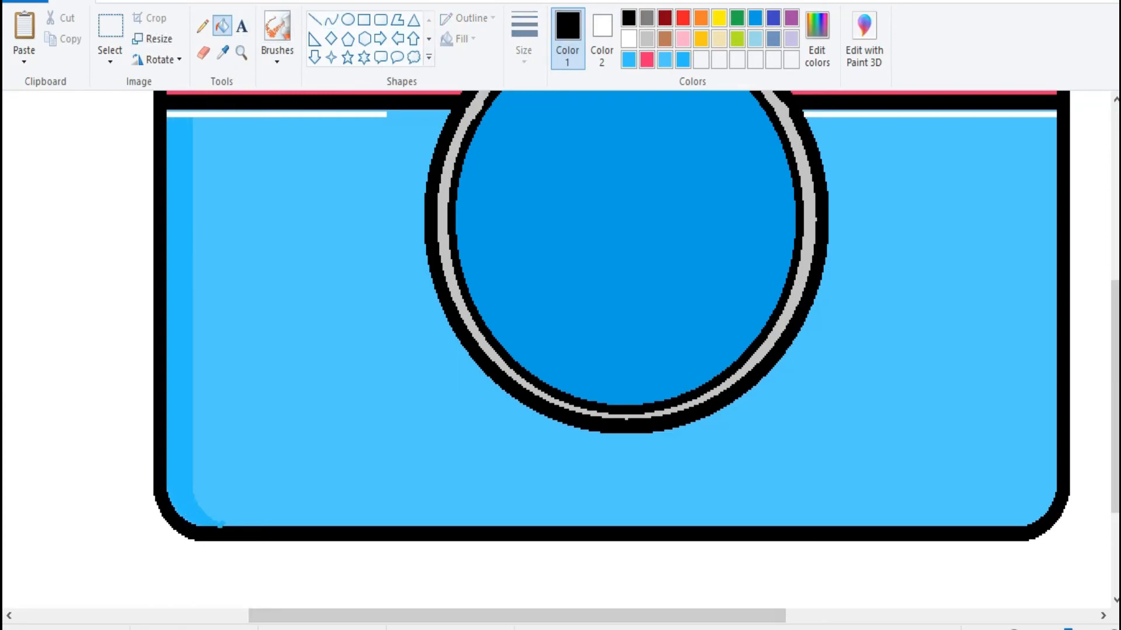
{"action": "left_click", "coordinate": [315, 20]}
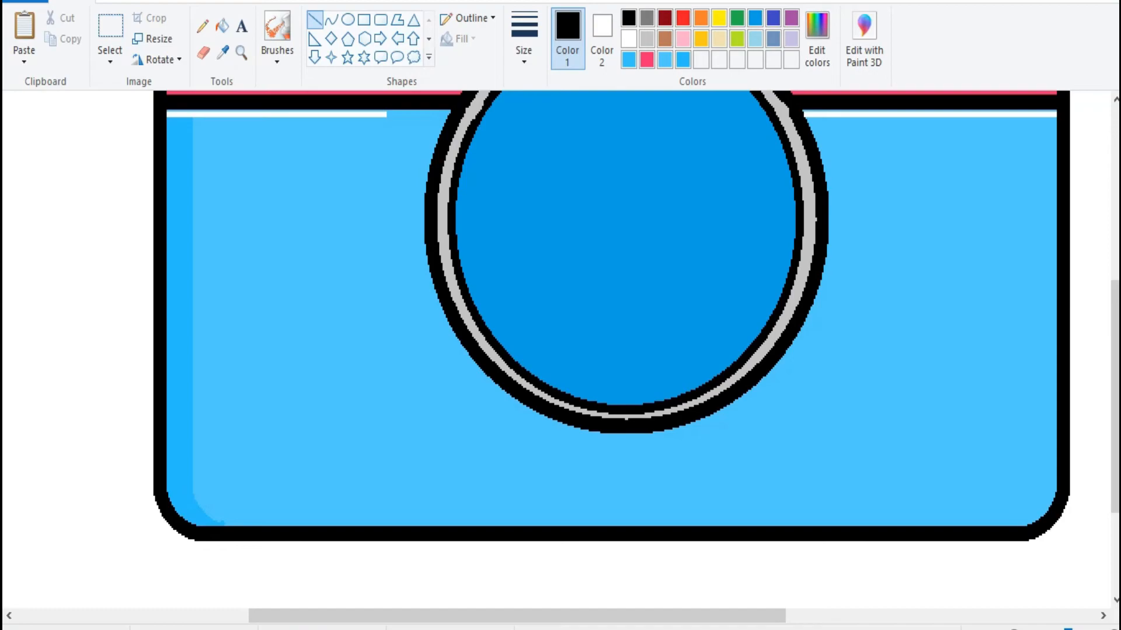
{"action": "left_click", "coordinate": [629, 39]}
{"action": "left_click", "coordinate": [332, 20]}
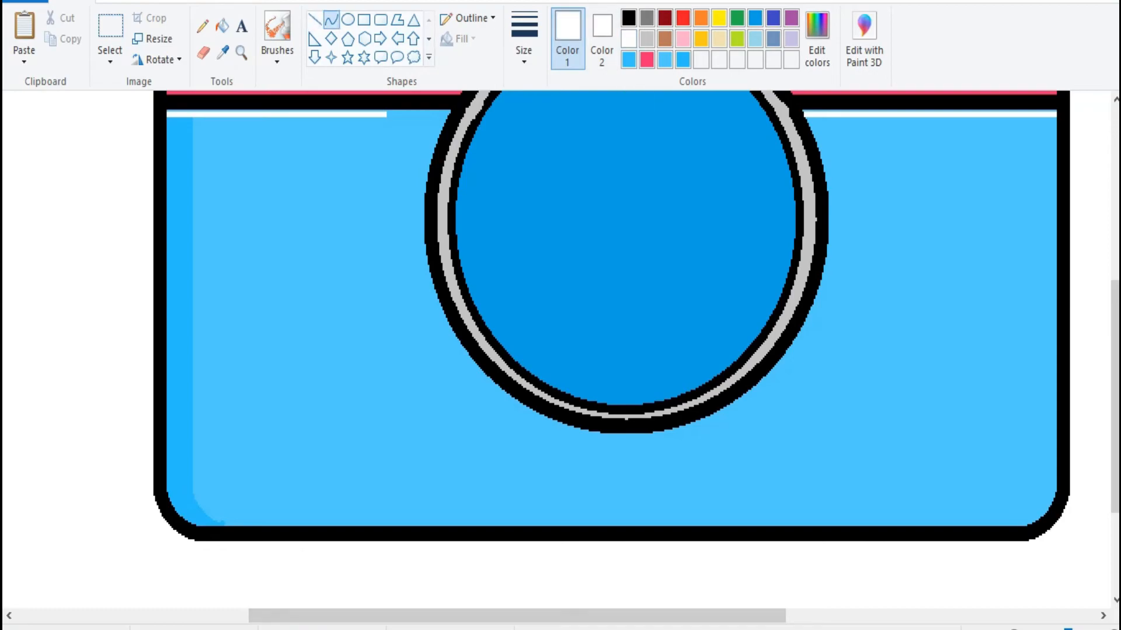
{"action": "left_click_drag", "start_coordinate": [200, 469], "coordinate": [208, 511]}
{"action": "mouse_move", "coordinate": [201, 486]}
{"action": "left_mouse_down"}
{"action": "mouse_move", "coordinate": [192, 476]}
{"action": "mouse_move", "coordinate": [210, 513]}
{"action": "mouse_move", "coordinate": [220, 480]}
{"action": "left_mouse_up"}
{"action": "left_click", "coordinate": [211, 487]}
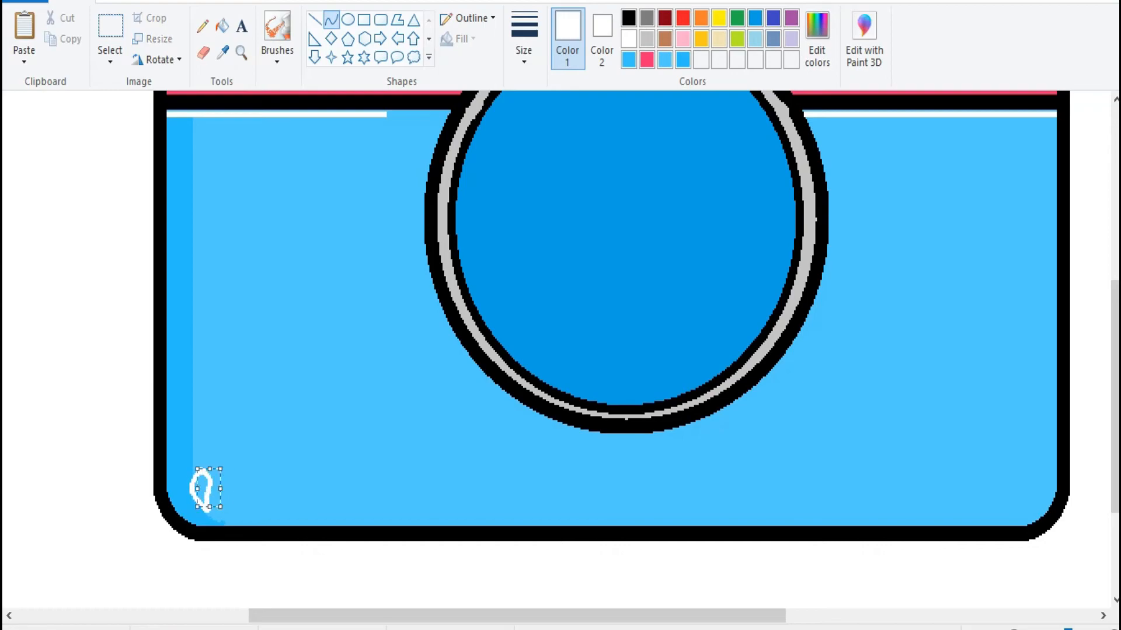
{"action": "left_click", "coordinate": [223, 26]}
- Copy the white teardrop highlight, flip the copy horizontally and place it in the body's lower-right corner
{"action": "left_click", "coordinate": [110, 26]}
{"action": "left_click_drag", "start_coordinate": [193, 477], "coordinate": [223, 517]}
{"action": "key", "text": "ctrl+c"}
{"action": "key", "text": "ctrl+v"}
{"action": "left_click", "coordinate": [158, 60]}
{"action": "left_click", "coordinate": [188, 165]}
{"action": "left_click_drag", "start_coordinate": [22, 120], "coordinate": [1032, 488]}
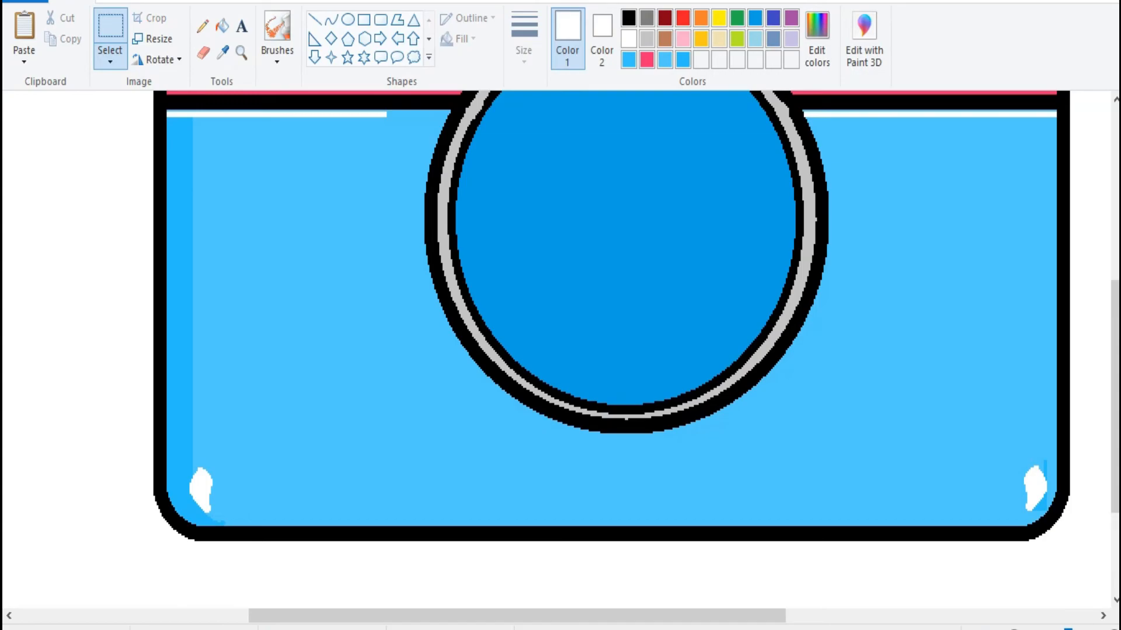
- Mix a custom pale blue with hue 132, saturation 240 and luminosity 197
{"action": "left_click", "coordinate": [682, 59]}
{"action": "left_click", "coordinate": [817, 39]}
{"action": "left_click_drag", "start_coordinate": [739, 254], "coordinate": [739, 213]}
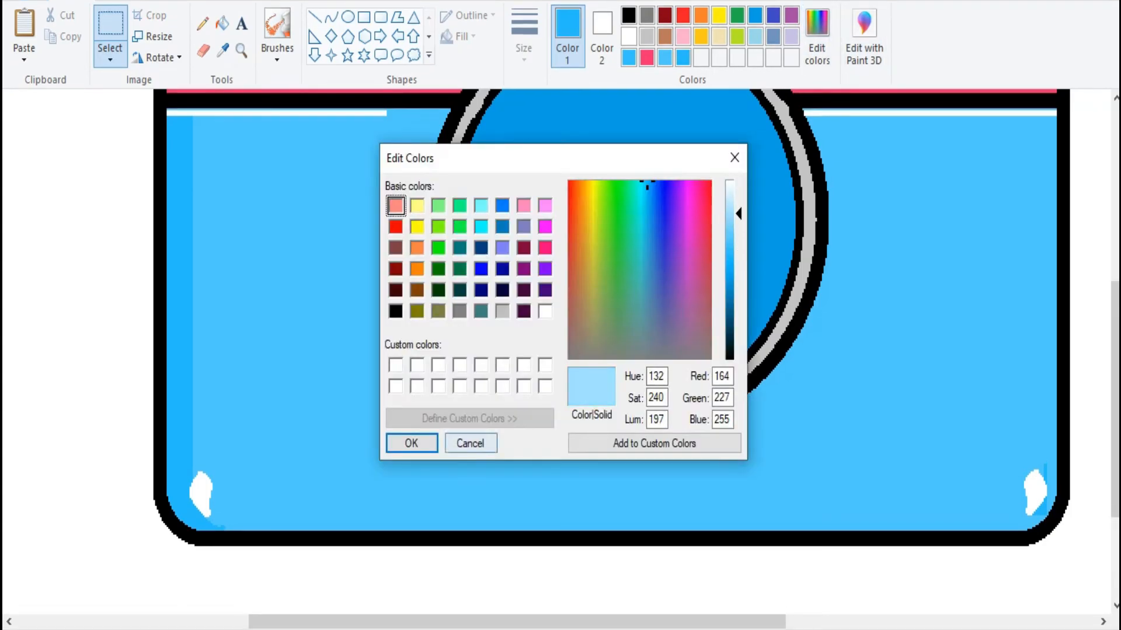
{"action": "key", "text": "Return"}
- Outline a highlight strip along the lower body's right side, fill it with the pale blue, and touch up the adjoining black outline
{"action": "left_click", "coordinate": [314, 17]}
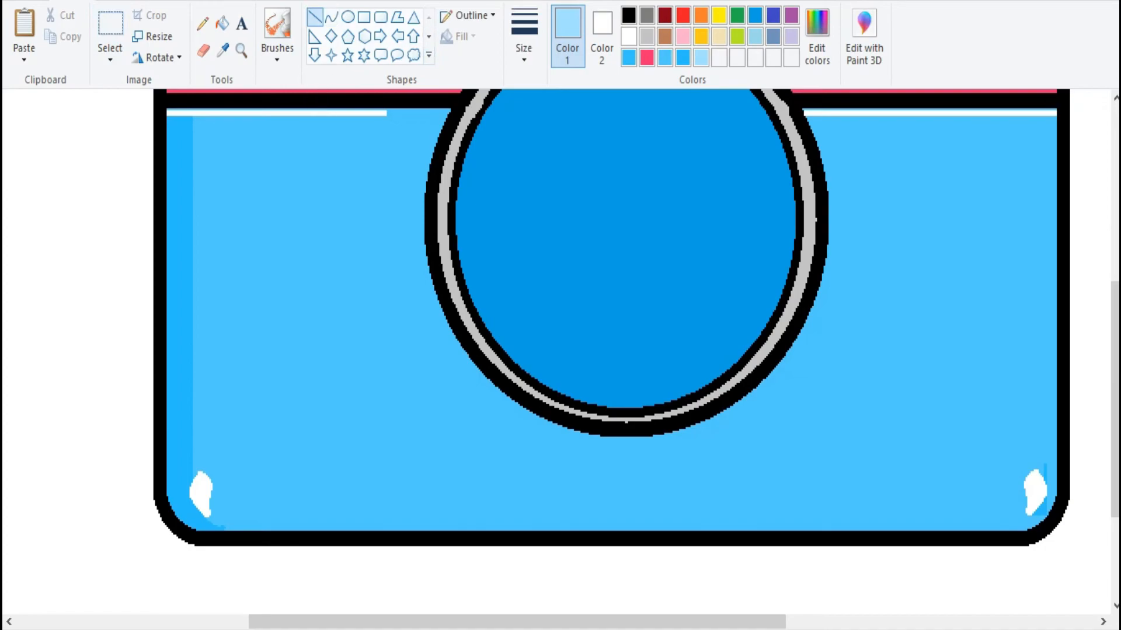
{"action": "left_click_drag", "start_coordinate": [1041, 467], "coordinate": [1039, 198]}
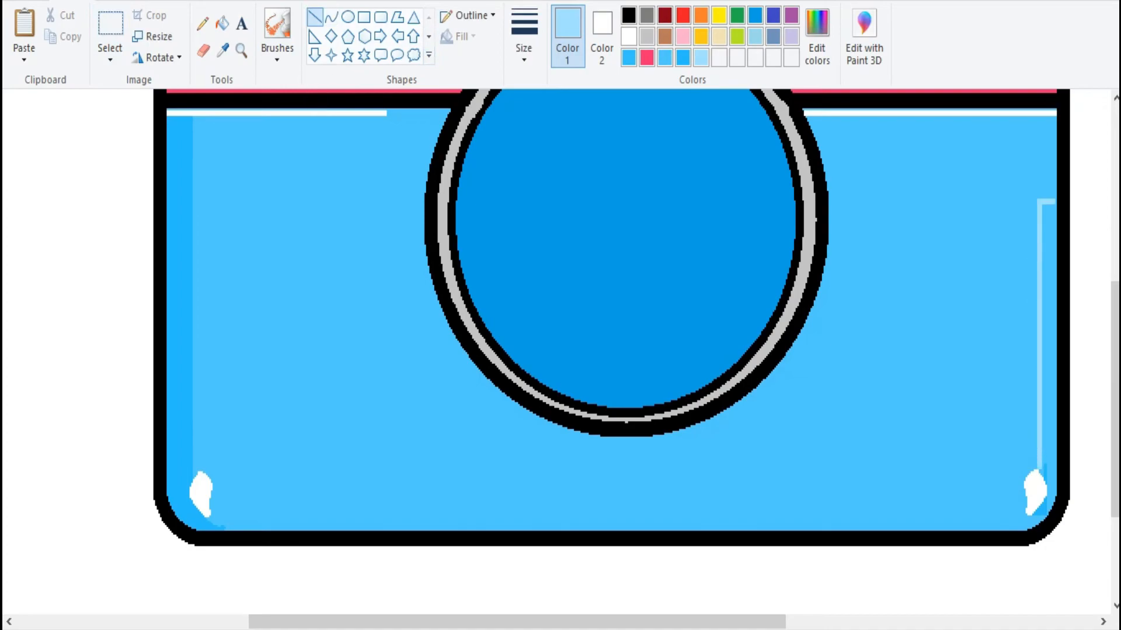
{"action": "left_click", "coordinate": [222, 24]}
{"action": "left_click", "coordinate": [1048, 350]}
{"action": "left_click", "coordinate": [1041, 510]}
{"action": "left_click", "coordinate": [278, 24]}
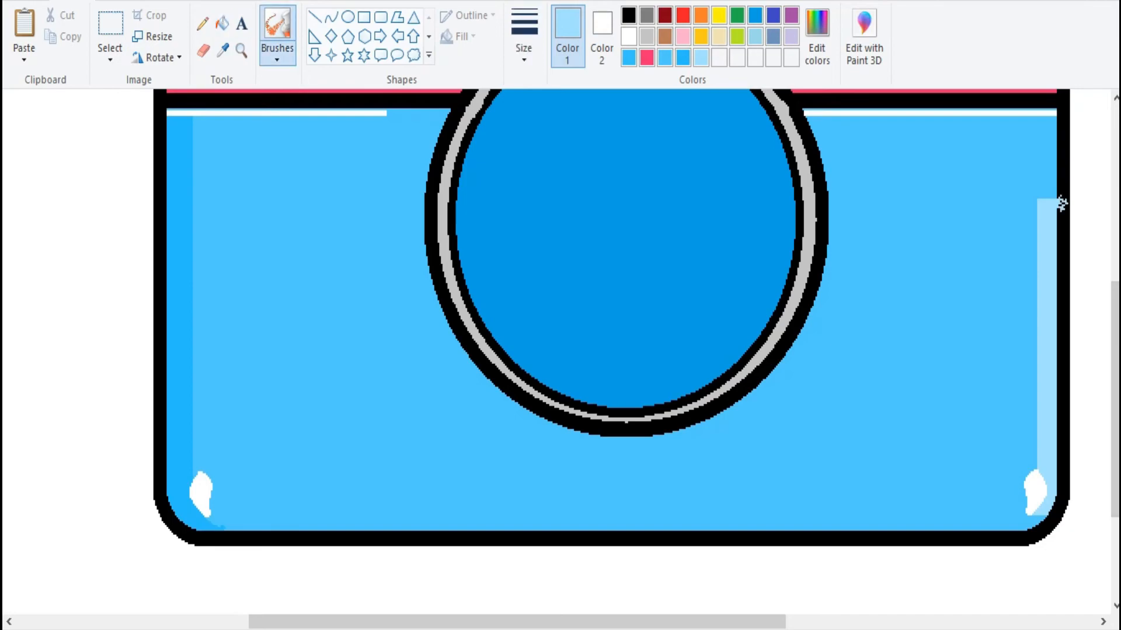
{"action": "left_click", "coordinate": [628, 15]}
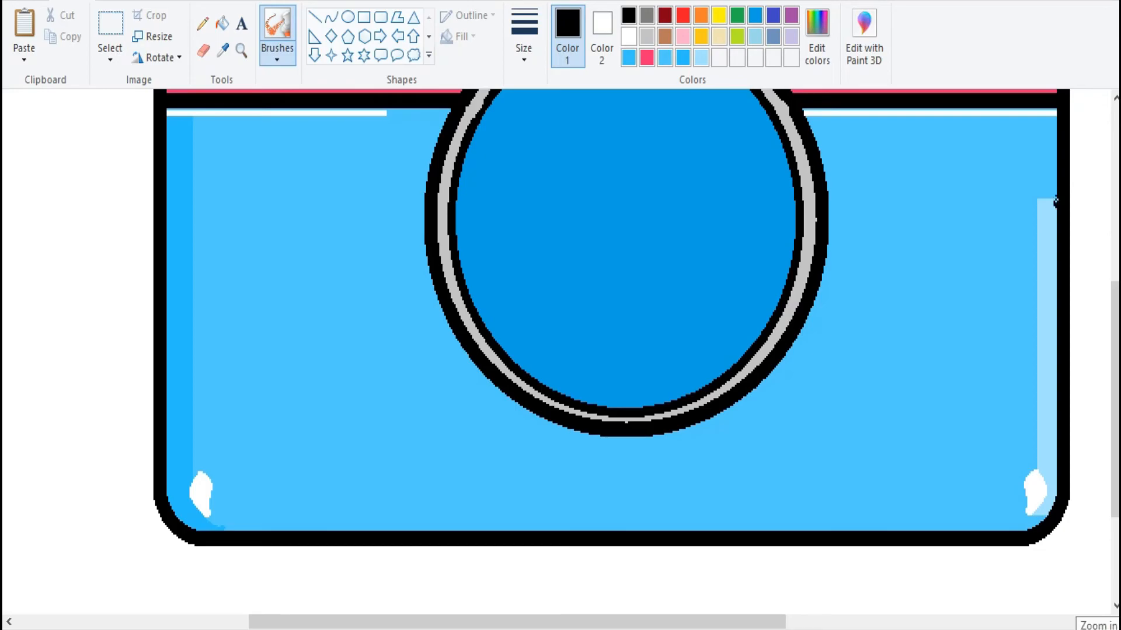
- Draw a white line across the lens and bend it into an arc following the lens's lower-left rim
{"action": "left_click_drag", "start_coordinate": [1115, 432], "coordinate": [1115, 372]}
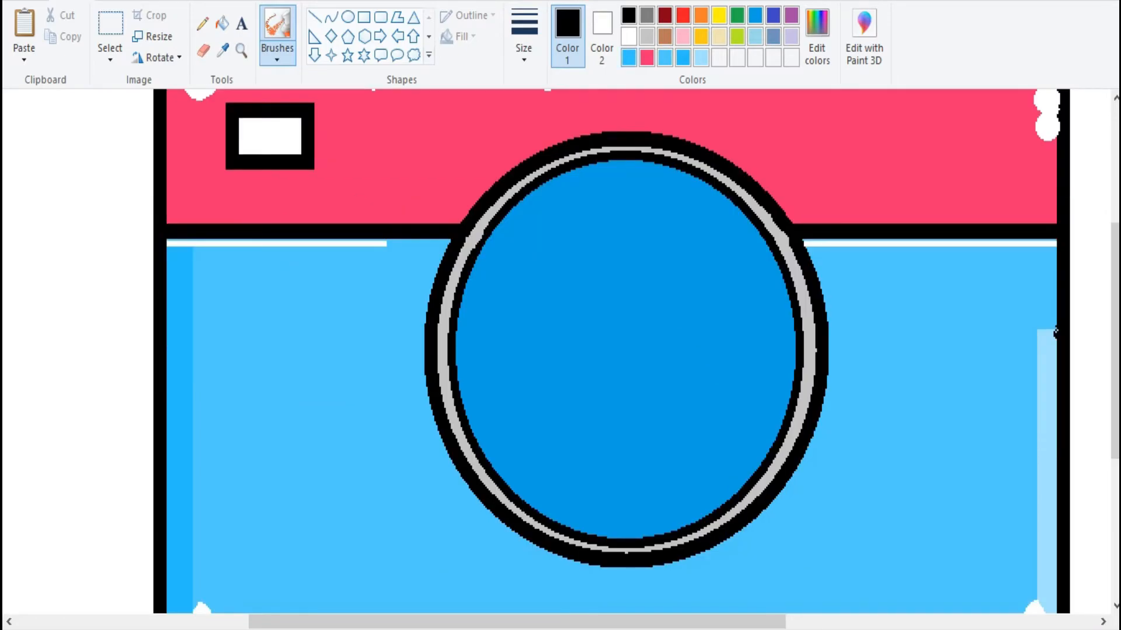
{"action": "left_click", "coordinate": [629, 36]}
{"action": "left_click", "coordinate": [331, 17]}
{"action": "mouse_move", "coordinate": [502, 237]}
{"action": "left_mouse_down"}
{"action": "mouse_move", "coordinate": [580, 525]}
{"action": "mouse_move", "coordinate": [696, 523]}
{"action": "mouse_move", "coordinate": [698, 512]}
{"action": "left_mouse_up"}
{"action": "left_click", "coordinate": [524, 41]}
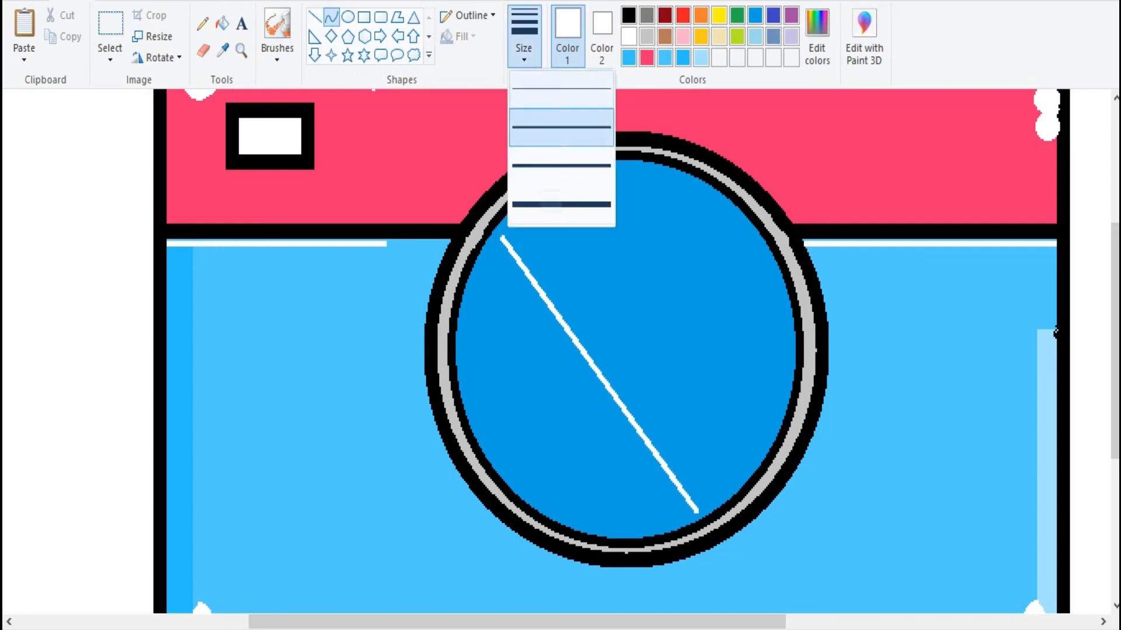
{"action": "left_click", "coordinate": [560, 93]}
{"action": "left_click_drag", "start_coordinate": [575, 356], "coordinate": [431, 409]}
{"action": "left_click_drag", "start_coordinate": [496, 467], "coordinate": [516, 546]}
{"action": "left_click_drag", "start_coordinate": [560, 391], "coordinate": [551, 403]}
- Set the white arc to the second-thinnest line width and nudge it into place beside the lens rim
{"action": "left_click", "coordinate": [523, 41]}
{"action": "left_click", "coordinate": [560, 130]}
{"action": "key", "text": "Up"}
{"action": "key", "text": "Up"}
{"action": "key", "text": "Up"}
{"action": "key", "text": "Up"}
{"action": "key", "text": "Down"}
{"action": "key", "text": "Up"}
{"action": "key", "text": "Right"}
{"action": "key", "text": "Right"}
{"action": "left_click", "coordinate": [331, 17]}
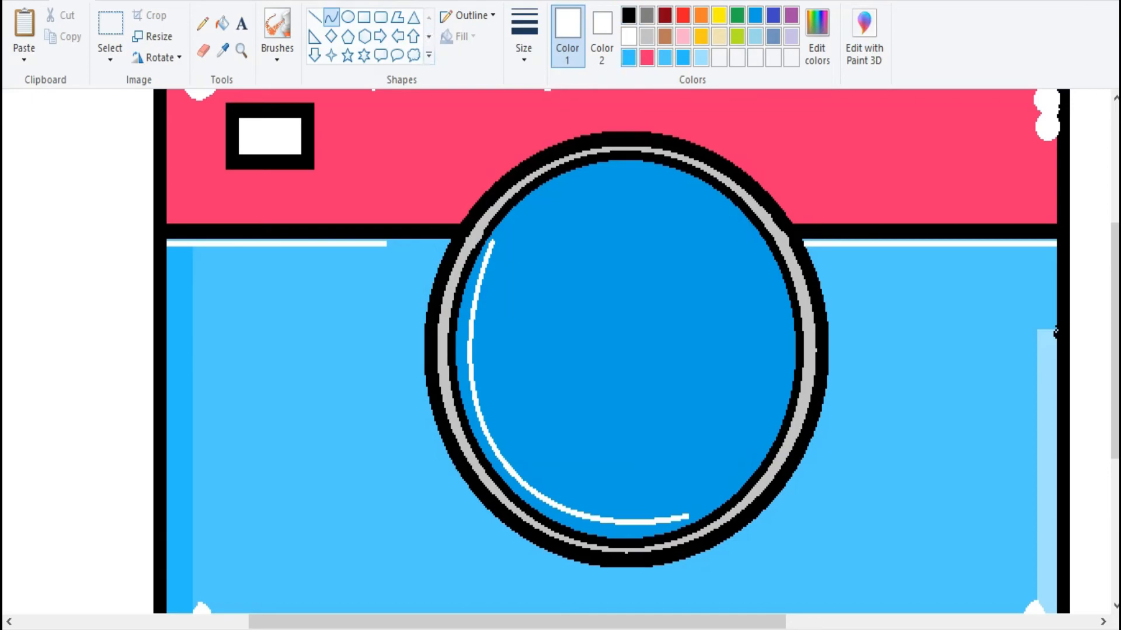
- Mix a custom darker blue with hue 134 and saturation 240
{"action": "left_click", "coordinate": [817, 37]}
{"action": "mouse_move", "coordinate": [663, 357]}
{"action": "left_mouse_down"}
{"action": "mouse_move", "coordinate": [662, 181]}
{"action": "mouse_move", "coordinate": [649, 184]}
{"action": "left_mouse_up"}
{"action": "left_click_drag", "start_coordinate": [730, 245], "coordinate": [730, 277]}
{"action": "key", "text": "Return"}
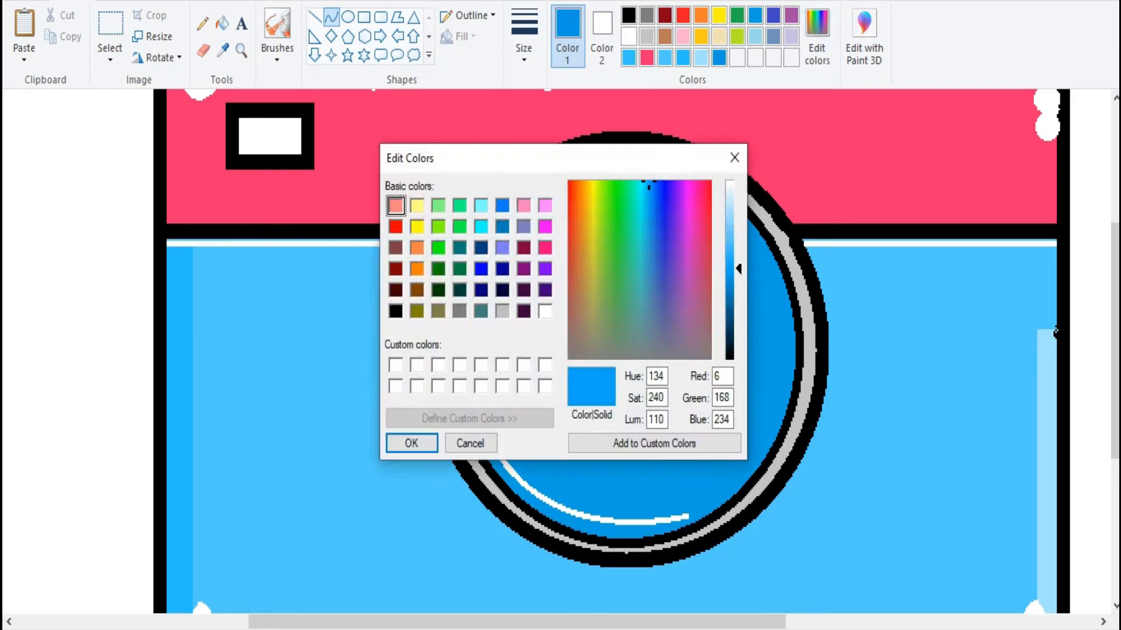
{"action": "left_click_drag", "start_coordinate": [729, 269], "coordinate": [729, 285]}
{"action": "left_click", "coordinate": [412, 444]}
- Draw a darker blue shading arc along the lens's upper-right inner rim
{"action": "left_click_drag", "start_coordinate": [647, 172], "coordinate": [790, 323]}
{"action": "left_click_drag", "start_coordinate": [723, 239], "coordinate": [740, 220]}
{"action": "left_click_drag", "start_coordinate": [769, 277], "coordinate": [780, 260]}
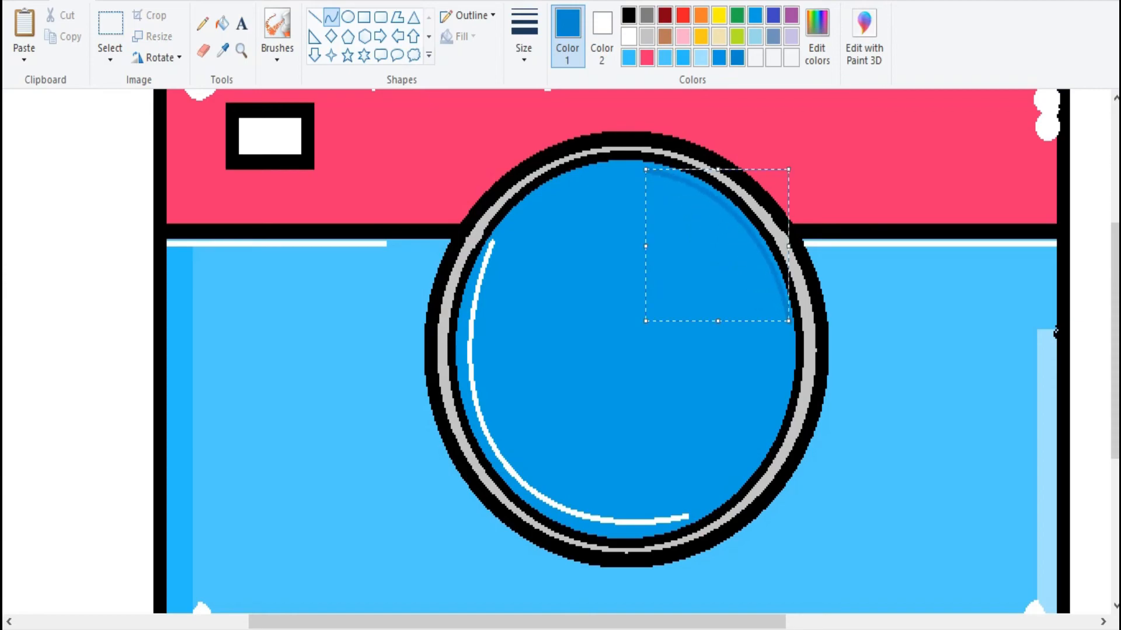
- Draw a closed, arched left eye on the lens from two black curves and fill it with black
{"action": "mouse_move", "coordinate": [496, 331]}
{"action": "left_mouse_down"}
{"action": "mouse_move", "coordinate": [569, 331]}
{"action": "mouse_move", "coordinate": [502, 295]}
{"action": "left_mouse_up"}
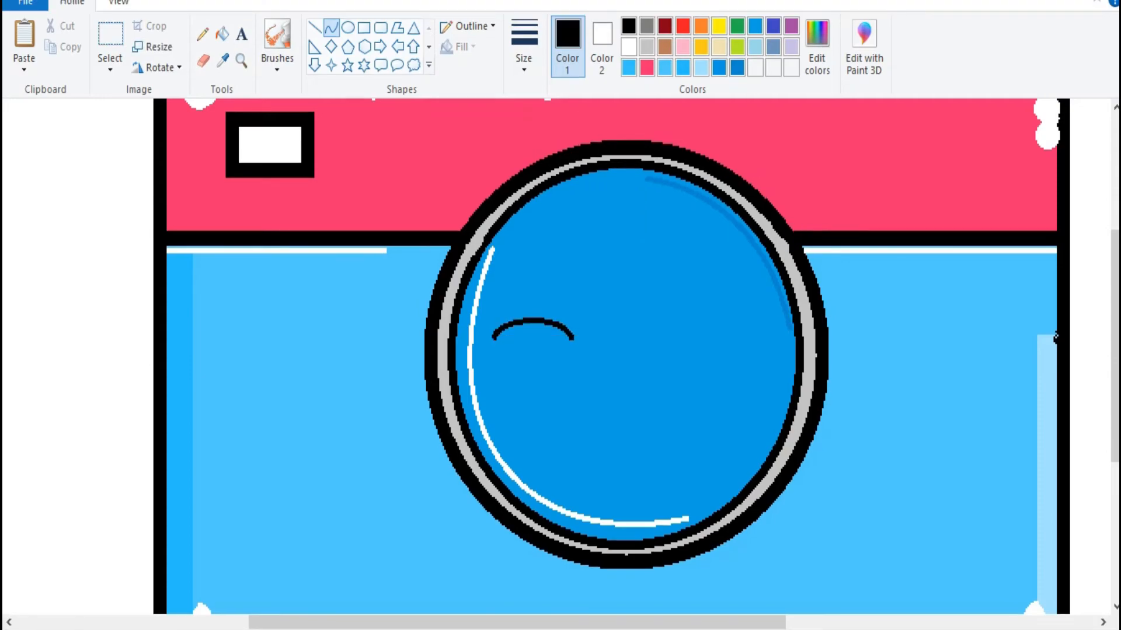
{"action": "left_click_drag", "start_coordinate": [559, 322], "coordinate": [569, 294]}
{"action": "left_click", "coordinate": [222, 34]}
{"action": "left_click", "coordinate": [533, 314]}
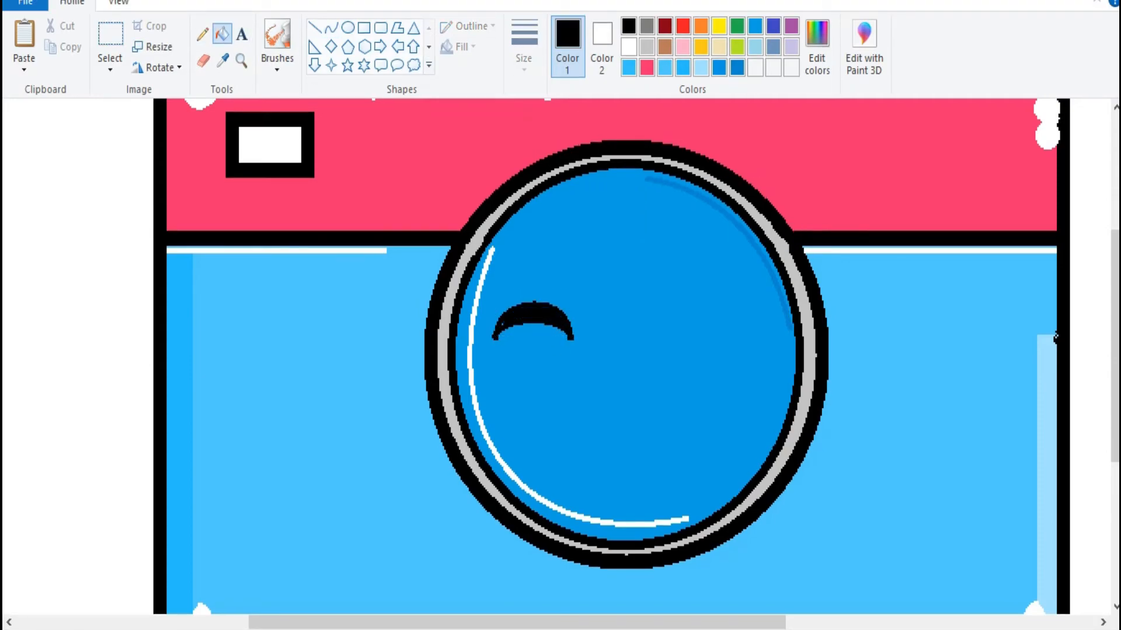
- Trim both lower tips of the left eye with the eraser and refill the erased spots with the lens blue
{"action": "left_click", "coordinate": [202, 60]}
{"action": "left_click_drag", "start_coordinate": [566, 342], "coordinate": [580, 343]}
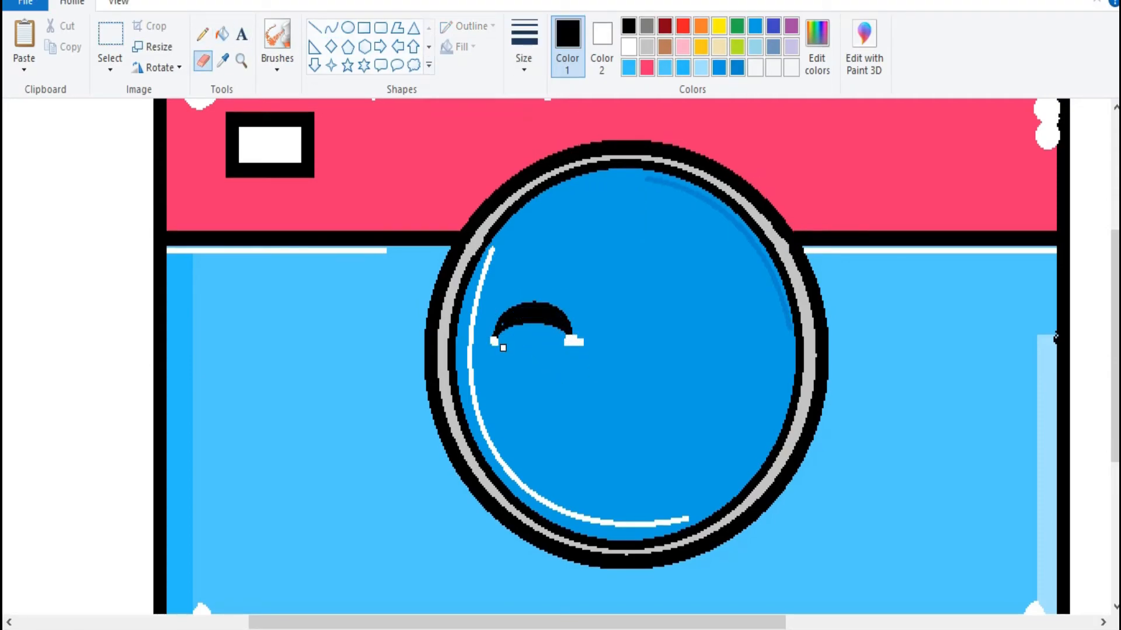
{"action": "left_click", "coordinate": [223, 34]}
{"action": "left_click", "coordinate": [754, 26]}
{"action": "left_click", "coordinate": [574, 341]}
{"action": "left_click", "coordinate": [495, 339]}
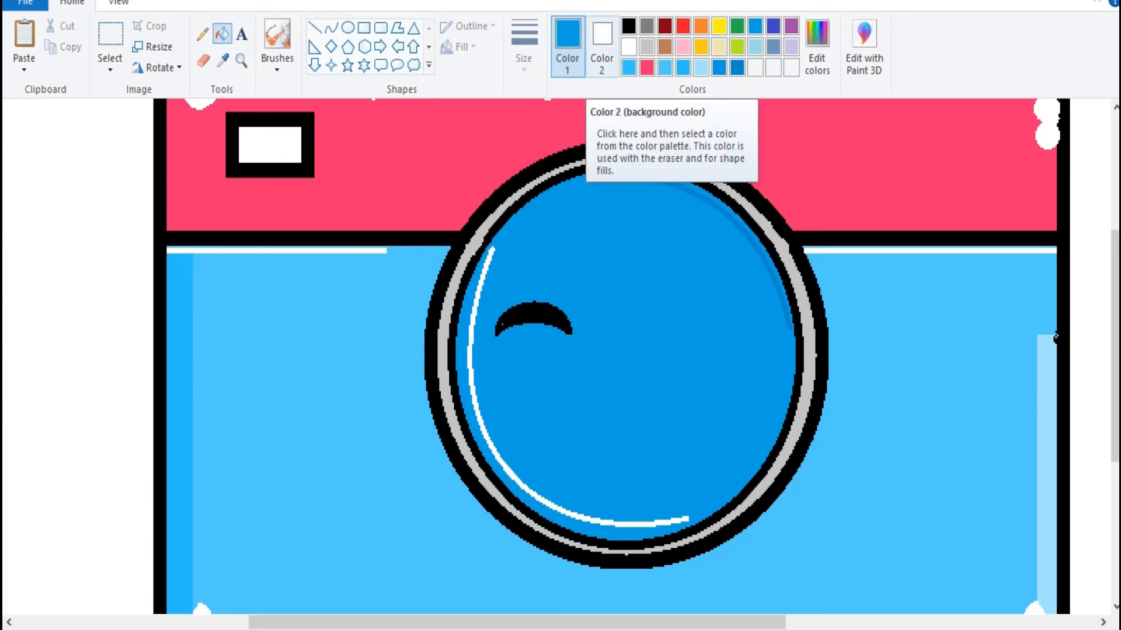
- Copy the left eye and place the copy level with it on the lens's right side
{"action": "left_click", "coordinate": [110, 35]}
{"action": "left_click_drag", "start_coordinate": [488, 288], "coordinate": [585, 345]}
{"action": "key", "text": "ctrl+c"}
{"action": "key", "text": "ctrl+v"}
{"action": "left_click_drag", "start_coordinate": [52, 126], "coordinate": [684, 319]}
- Draw a small white-filled diamond highlight in the upper-right part of the lens
{"action": "left_click", "coordinate": [628, 47]}
{"action": "left_click", "coordinate": [628, 26]}
{"action": "left_click", "coordinate": [629, 47]}
{"action": "left_click", "coordinate": [601, 47]}
{"action": "left_click", "coordinate": [331, 47]}
{"action": "mouse_move", "coordinate": [704, 242]}
{"action": "left_mouse_down"}
{"action": "mouse_move", "coordinate": [747, 272]}
{"action": "mouse_move", "coordinate": [738, 273]}
{"action": "left_mouse_up"}
- Draw a black curved smile centred below the eyes
{"action": "left_click", "coordinate": [331, 27]}
{"action": "mouse_move", "coordinate": [584, 413]}
{"action": "left_mouse_down"}
{"action": "mouse_move", "coordinate": [664, 415]}
{"action": "mouse_move", "coordinate": [740, 393]}
{"action": "left_mouse_up"}
{"action": "left_click", "coordinate": [567, 47]}
{"action": "left_click", "coordinate": [629, 26]}
{"action": "left_click", "coordinate": [596, 440]}
{"action": "left_click", "coordinate": [646, 436]}
- Paint a small rose-pink blush mark on each cheek beside the smile
{"action": "left_click", "coordinate": [277, 62]}
{"action": "left_click", "coordinate": [376, 95]}
{"action": "left_click", "coordinate": [683, 46]}
{"action": "left_click_drag", "start_coordinate": [490, 400], "coordinate": [519, 398]}
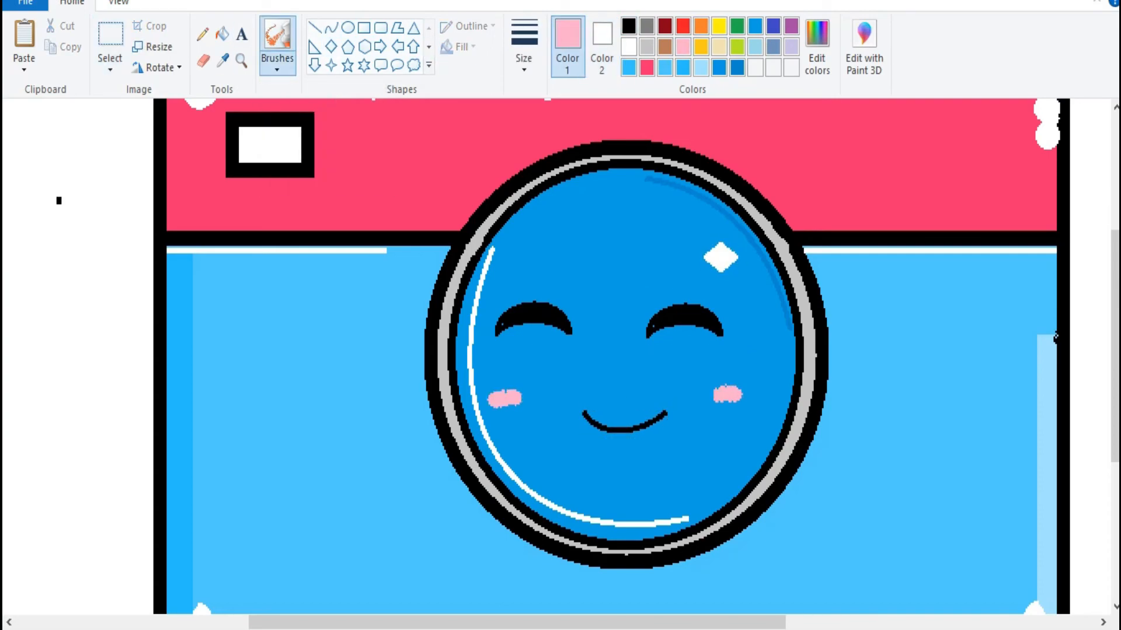
- Close the white arc's ends against the lens rim and fill the crescent between arc and rim with white
{"action": "left_click", "coordinate": [314, 27]}
{"action": "left_click", "coordinate": [629, 47]}
{"action": "left_click_drag", "start_coordinate": [688, 520], "coordinate": [689, 526]}
{"action": "left_click", "coordinate": [222, 34]}
{"action": "left_click", "coordinate": [464, 362]}
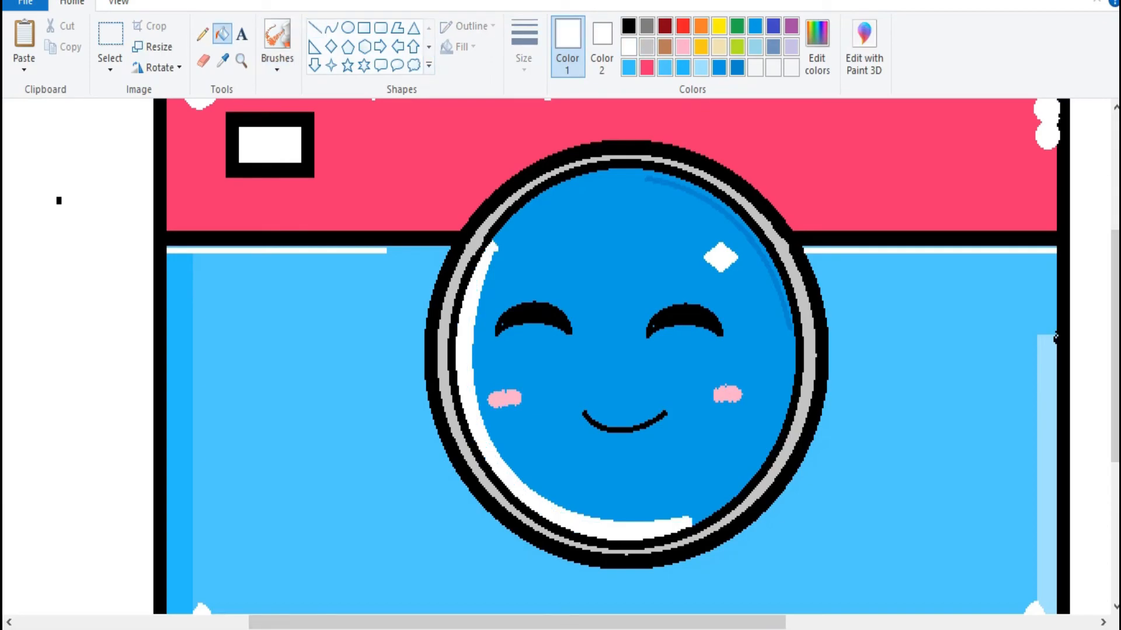
{"action": "left_click", "coordinate": [315, 27]}
{"action": "left_click_drag", "start_coordinate": [492, 250], "coordinate": [490, 267]}
- Fill the small viewfinder window and the shutter button on top of the camera with gold
{"action": "scroll", "coordinate": [556, 356], "scroll_direction": "up", "scroll_amount": 5}
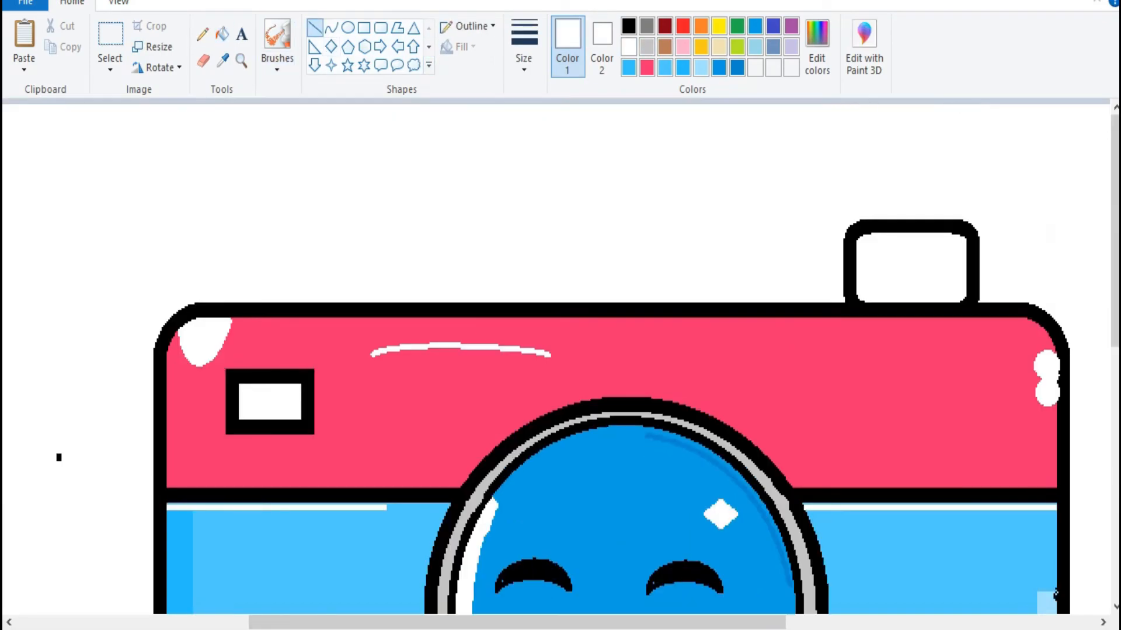
{"action": "left_click", "coordinate": [222, 33]}
{"action": "left_click", "coordinate": [683, 68]}
{"action": "left_click", "coordinate": [270, 401]}
{"action": "left_click", "coordinate": [701, 47]}
{"action": "left_click", "coordinate": [270, 402]}
{"action": "left_click", "coordinate": [912, 268]}
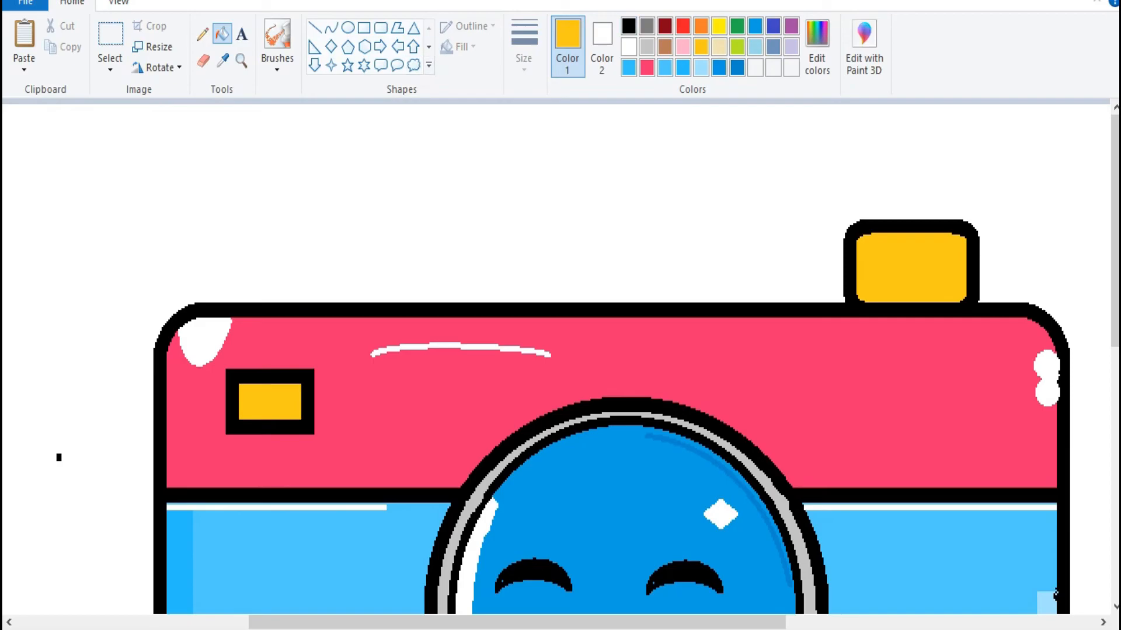
- Draw a filled orange rectangle over the lower part of the gold viewfinder window
{"action": "left_click", "coordinate": [701, 26]}
{"action": "left_click", "coordinate": [381, 27]}
{"action": "left_click", "coordinate": [364, 28]}
{"action": "left_click", "coordinate": [601, 46]}
{"action": "left_click", "coordinate": [700, 26]}
{"action": "left_click_drag", "start_coordinate": [238, 394], "coordinate": [300, 420]}
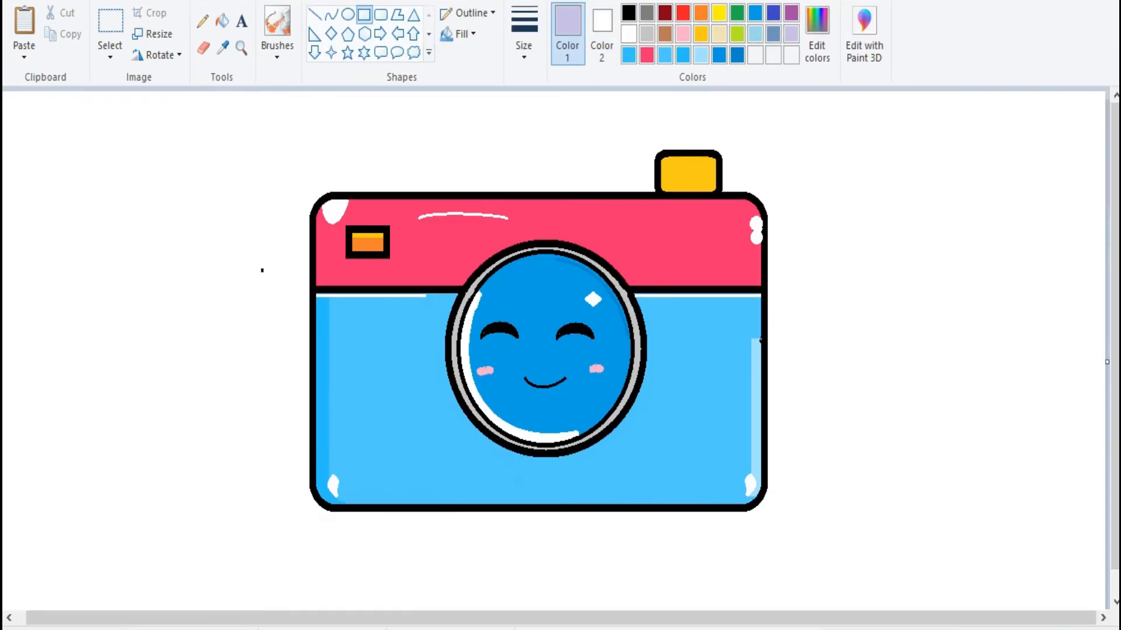
- Mix a custom mint green with hue 103, saturation 226 and luminosity 199 and fill the background with it
{"action": "left_click", "coordinate": [817, 35]}
{"action": "mouse_move", "coordinate": [738, 209]}
{"action": "left_mouse_down"}
{"action": "mouse_move", "coordinate": [738, 219]}
{"action": "mouse_move", "coordinate": [738, 209]}
{"action": "left_mouse_up"}
{"action": "left_click_drag", "start_coordinate": [659, 257], "coordinate": [629, 188]}
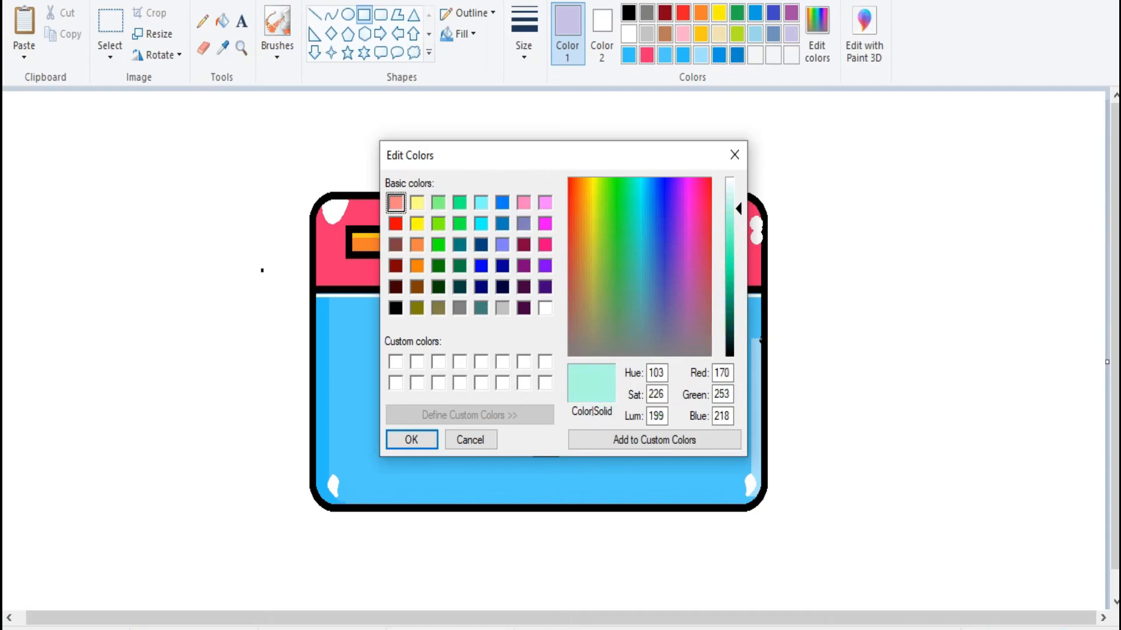
{"action": "left_click", "coordinate": [411, 440]}
{"action": "left_click", "coordinate": [223, 21]}
{"action": "left_click", "coordinate": [247, 135]}
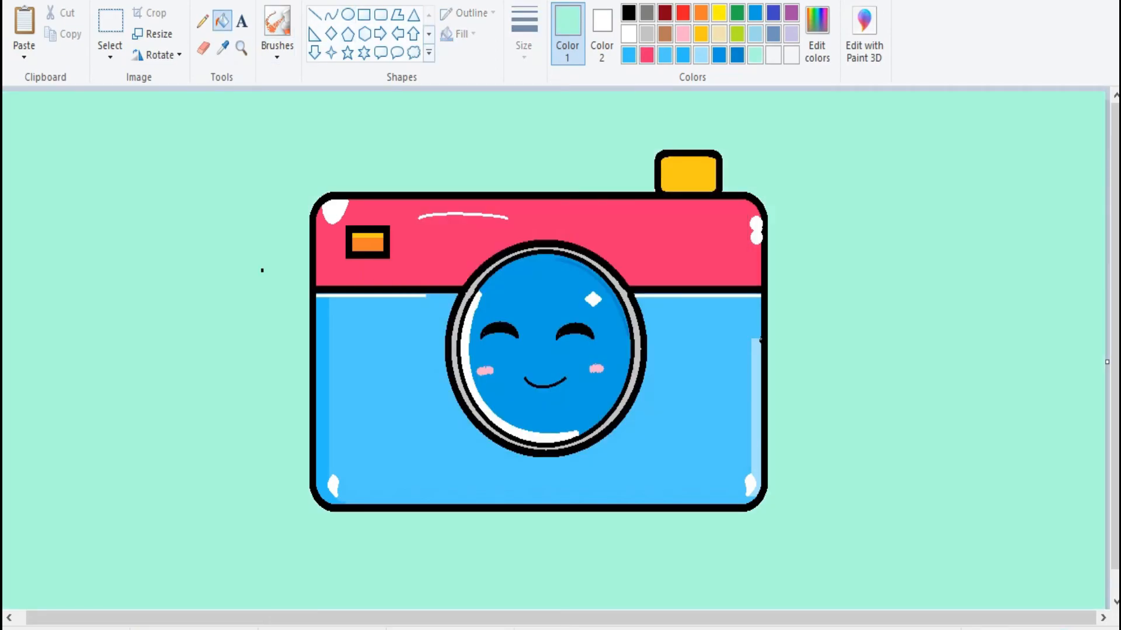
{"action": "left_click", "coordinate": [331, 33]}
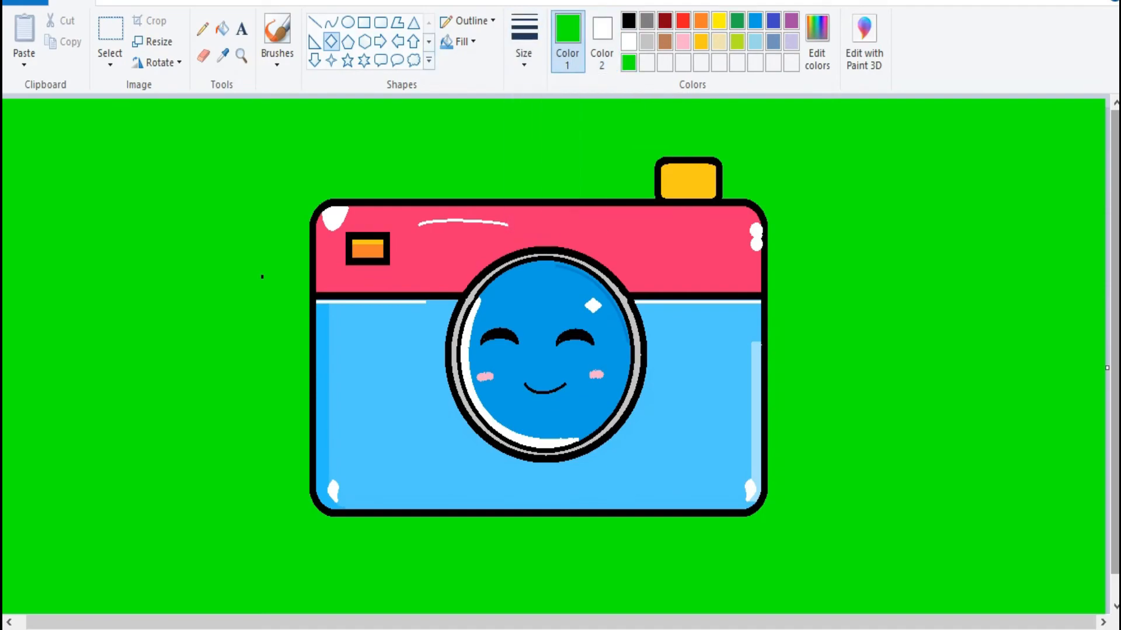
- Select the whole camera, move it down on the canvas, and fill the exposed white area with the background green
{"action": "left_click", "coordinate": [110, 29]}
{"action": "left_click_drag", "start_coordinate": [287, 544], "coordinate": [821, 145]}
{"action": "left_click_drag", "start_coordinate": [593, 305], "coordinate": [595, 360]}
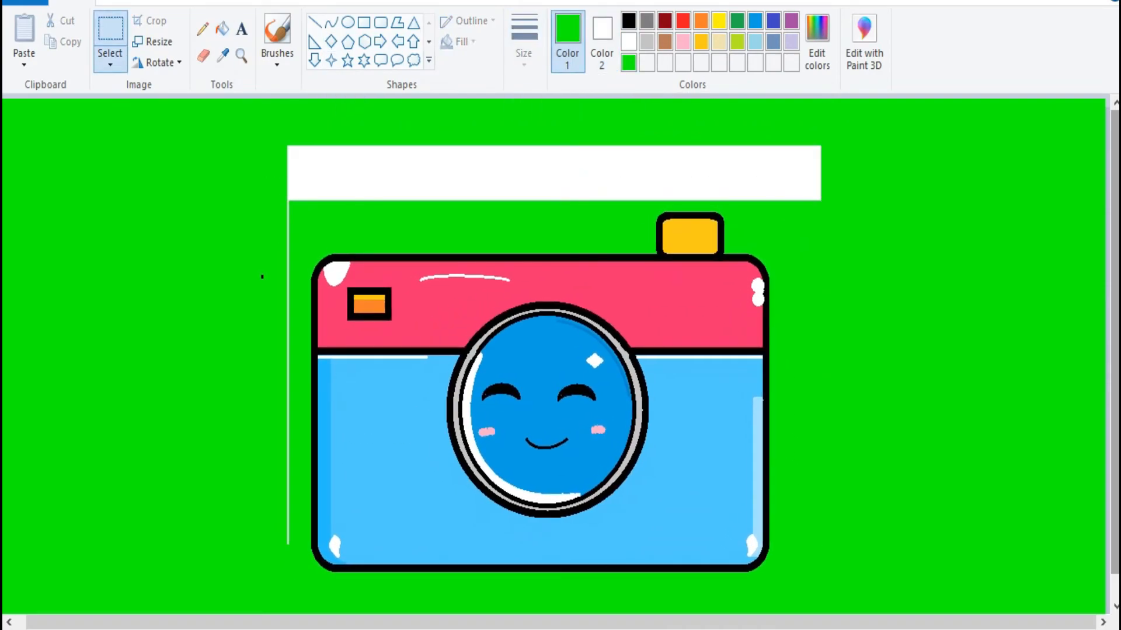
{"action": "left_click", "coordinate": [222, 28]}
{"action": "left_click", "coordinate": [554, 173]}
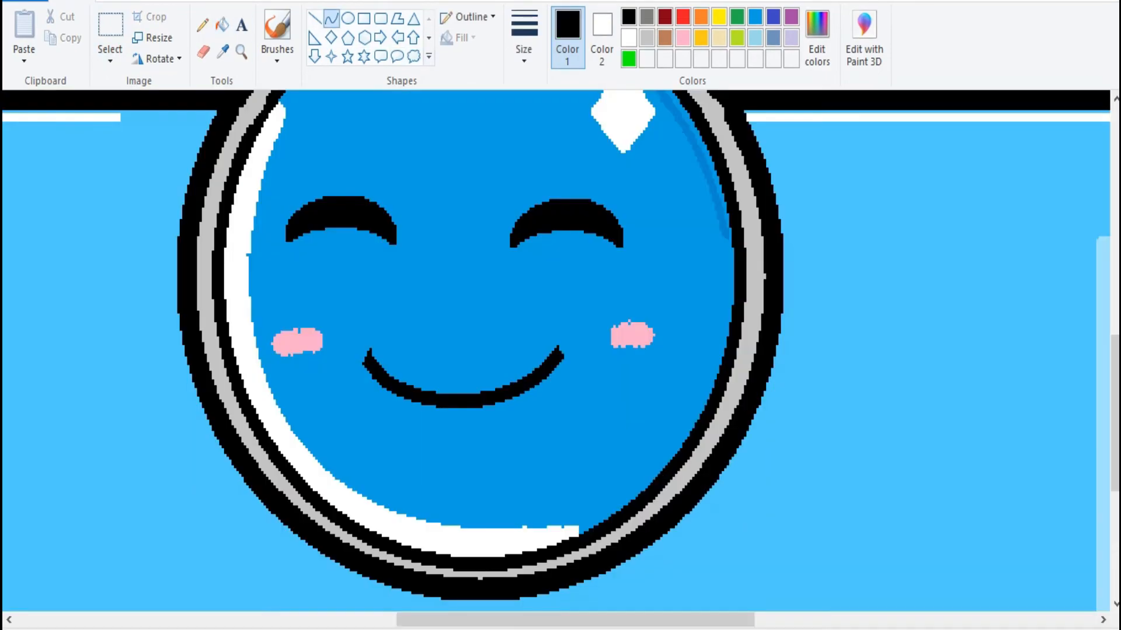
- Draw small hooked black curves at both ends of the smile and join them to the mouth line
{"action": "left_click_drag", "start_coordinate": [349, 380], "coordinate": [359, 328]}
{"action": "key", "text": "Escape"}
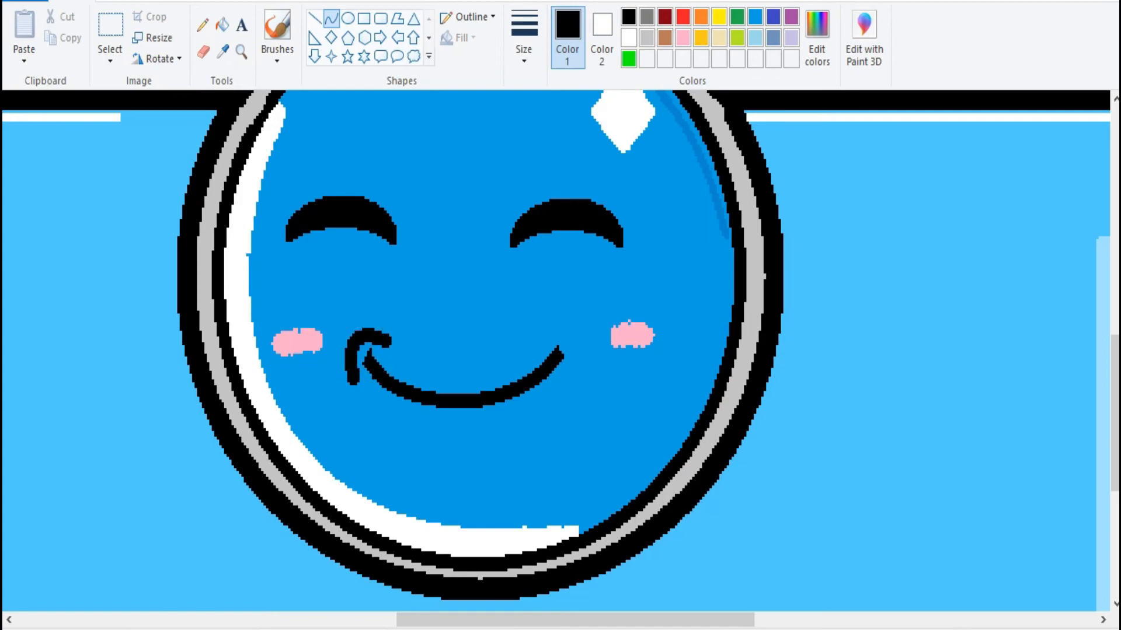
{"action": "mouse_move", "coordinate": [556, 346]}
{"action": "left_mouse_down"}
{"action": "mouse_move", "coordinate": [573, 391]}
{"action": "mouse_move", "coordinate": [578, 337]}
{"action": "left_mouse_up"}
{"action": "mouse_move", "coordinate": [562, 363]}
{"action": "left_mouse_down"}
{"action": "mouse_move", "coordinate": [562, 340]}
{"action": "mouse_move", "coordinate": [562, 352]}
{"action": "left_mouse_up"}
{"action": "left_click", "coordinate": [1115, 413]}
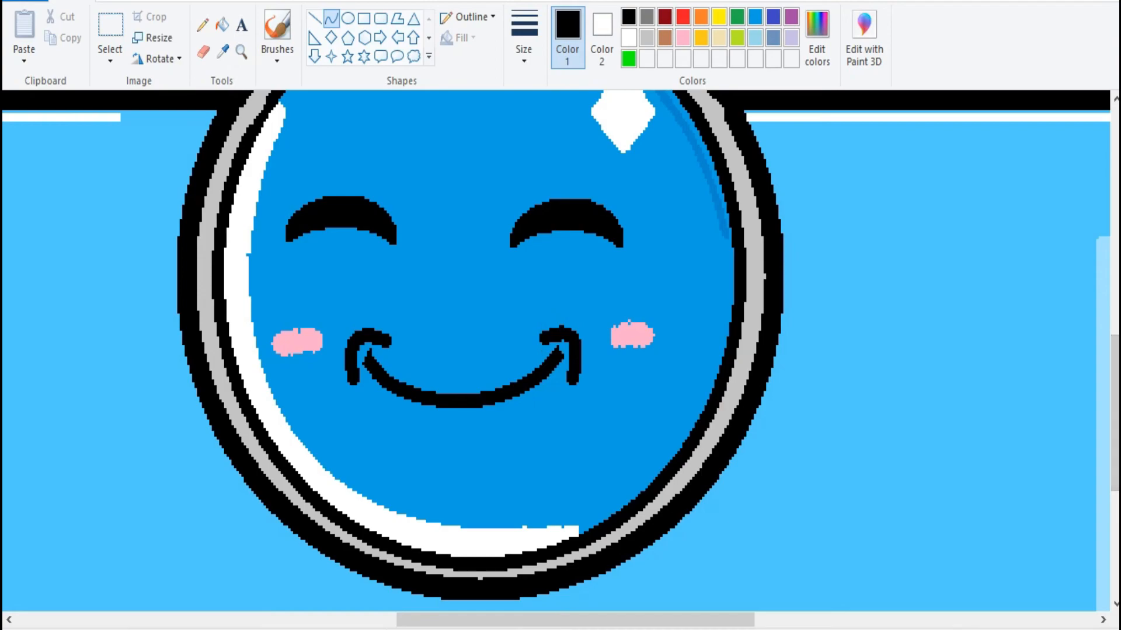
{"action": "left_click_drag", "start_coordinate": [558, 353], "coordinate": [564, 344]}
{"action": "left_click", "coordinate": [314, 18]}
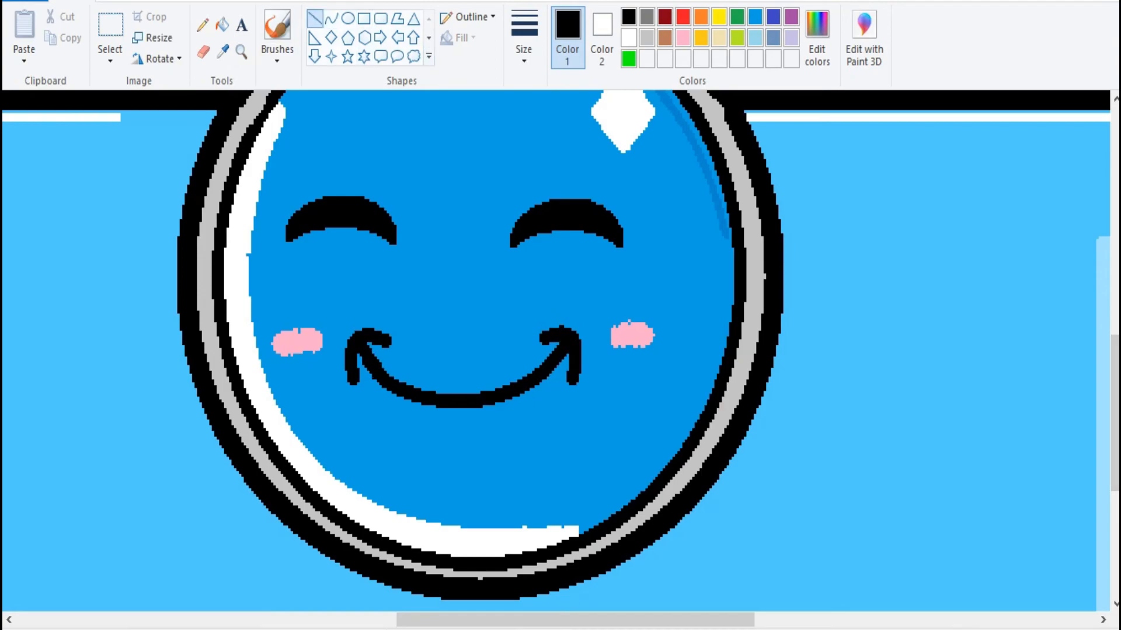
{"action": "scroll", "coordinate": [556, 350], "scroll_direction": "down", "scroll_amount": 2}
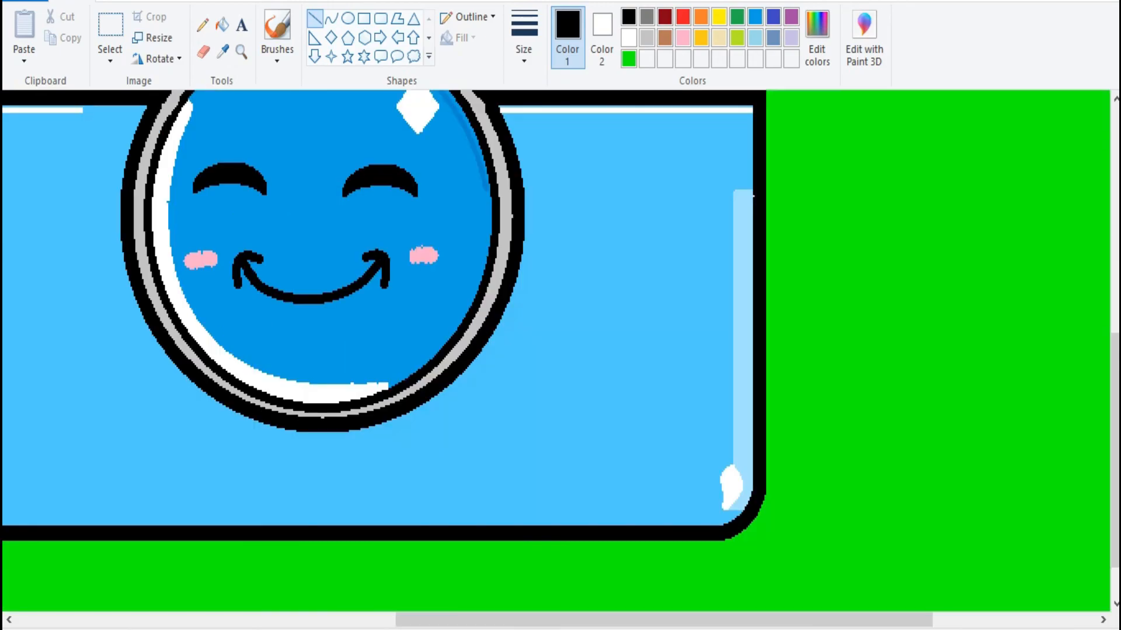
{"action": "scroll", "coordinate": [556, 350], "scroll_direction": "up", "scroll_amount": 1}
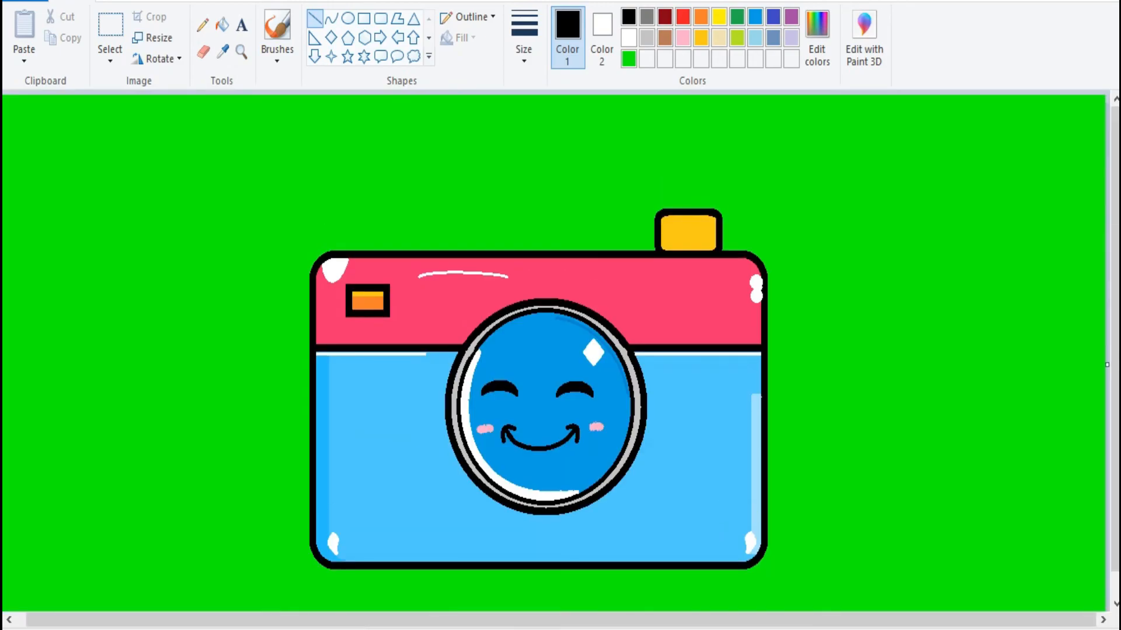